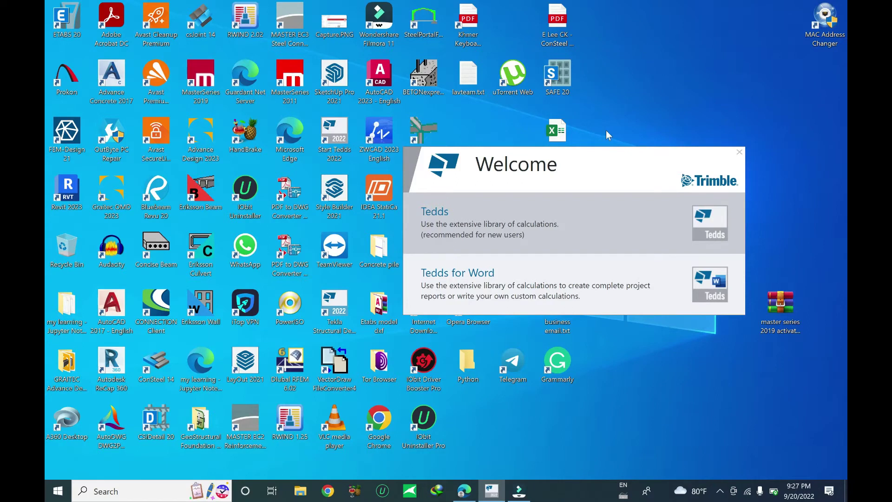
- Launch the Tedds calculation library application and set its locale to Europe
click(442, 213)
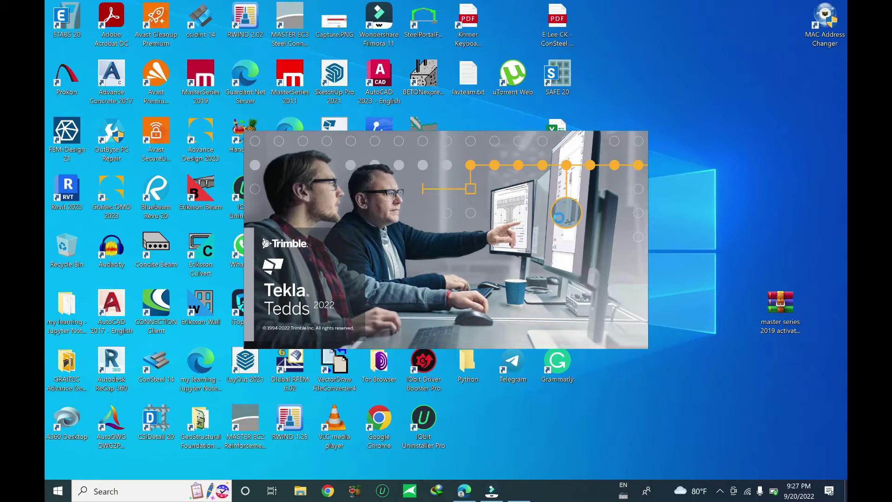
right_click(709, 68)
click(716, 116)
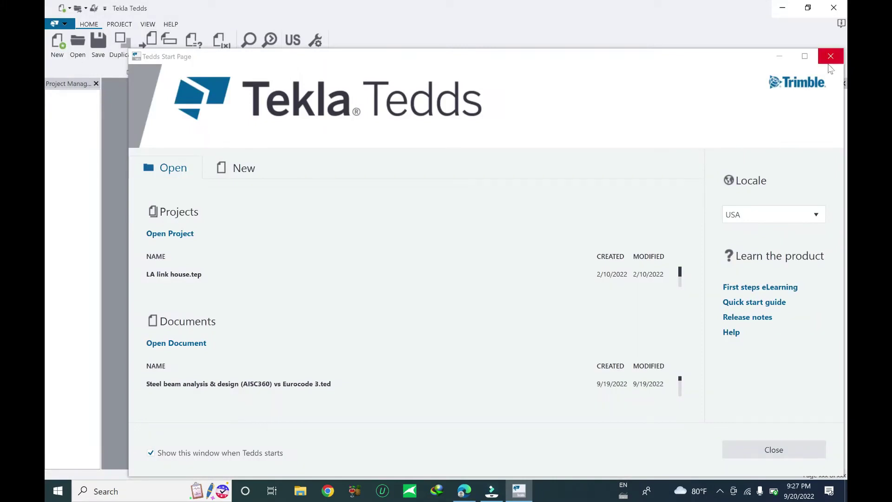
click(780, 214)
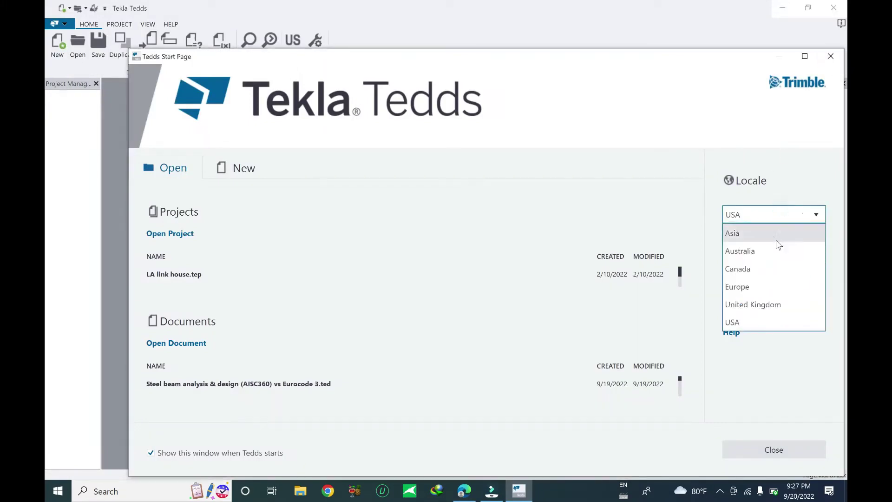
click(762, 287)
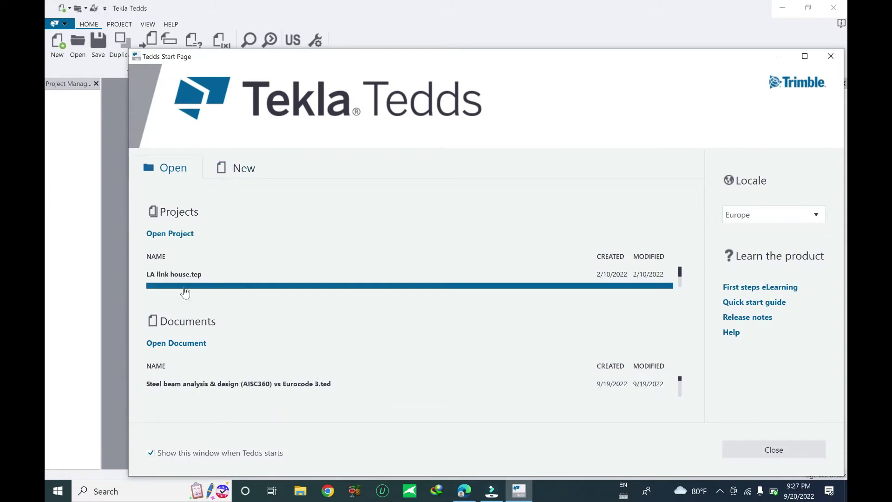
- Open the existing project EU.tep from the Tedds EU documents folder
click(236, 168)
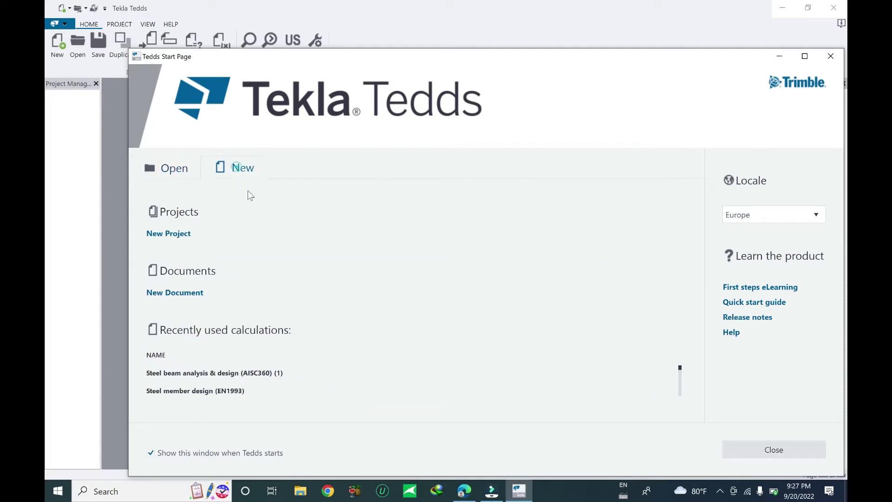
click(165, 163)
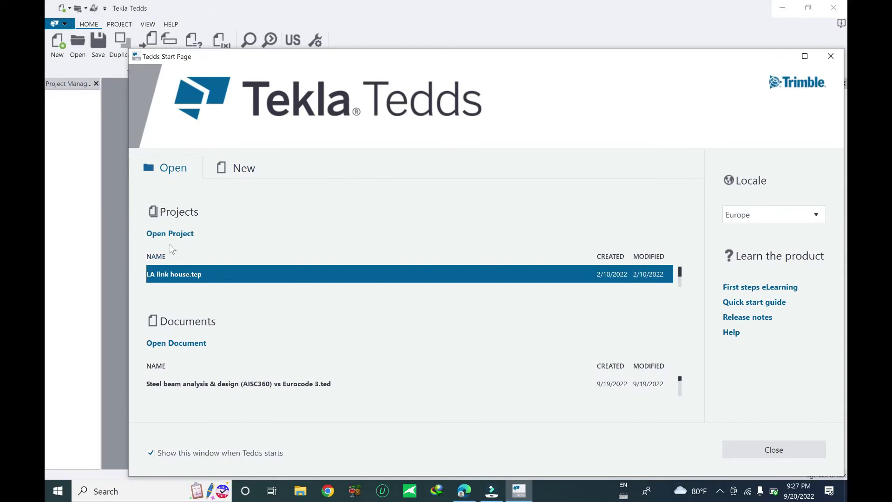
double_click(271, 278)
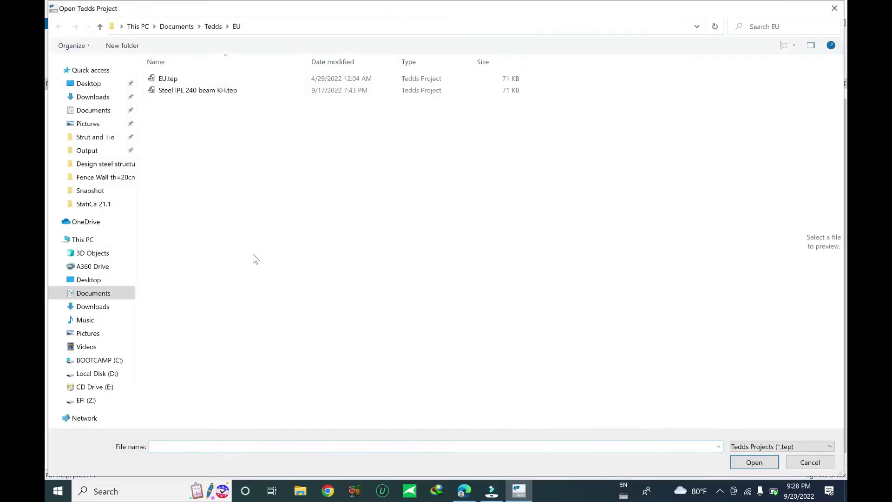
click(168, 78)
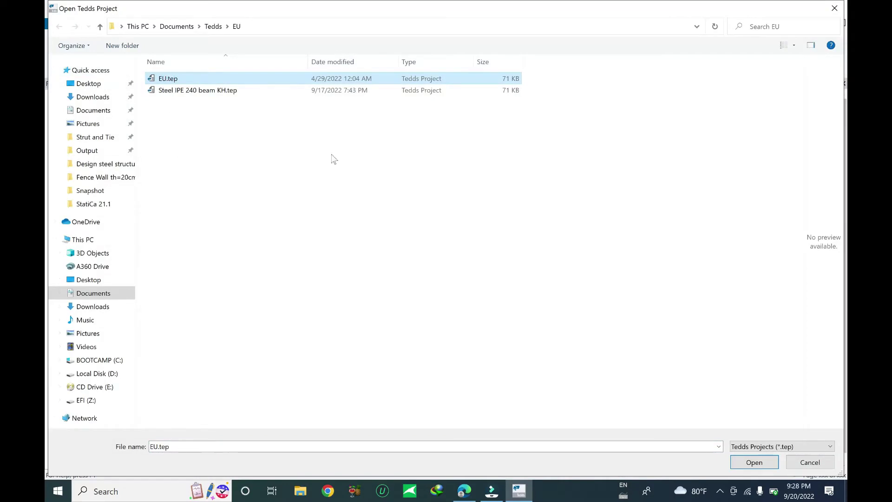
click(752, 464)
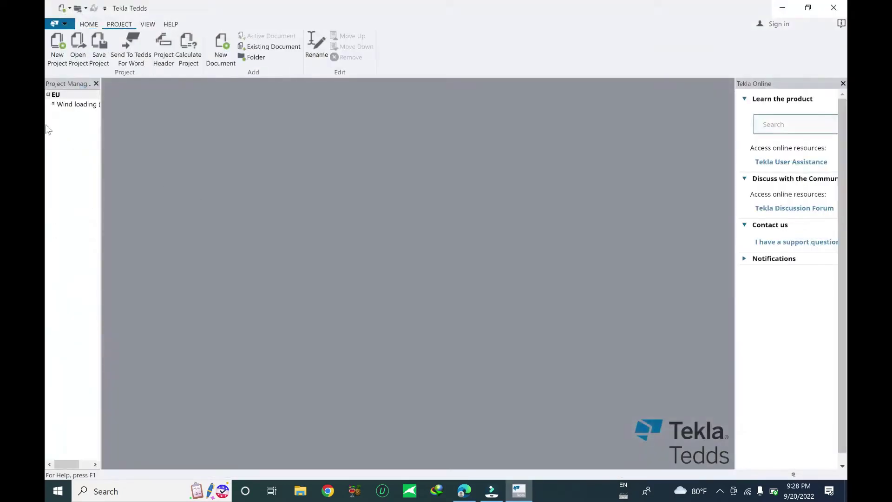
- Start adding a new document to the EU project and bring up the calculation library
click(67, 104)
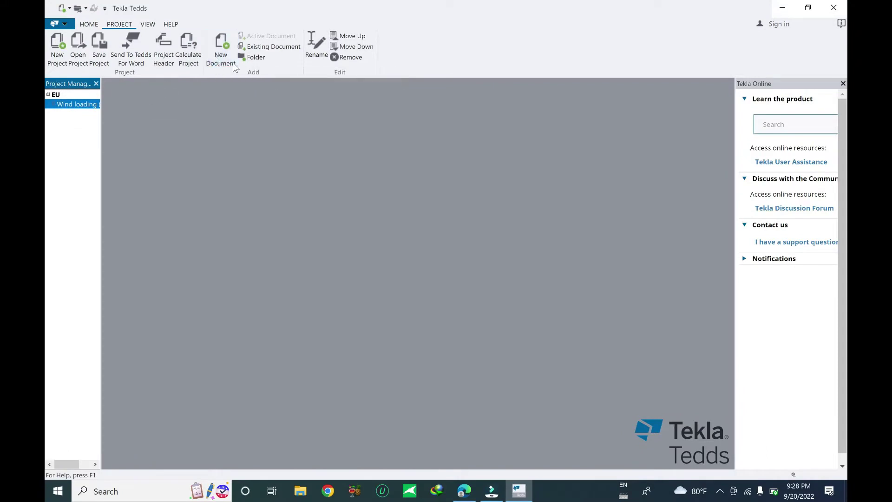
click(221, 51)
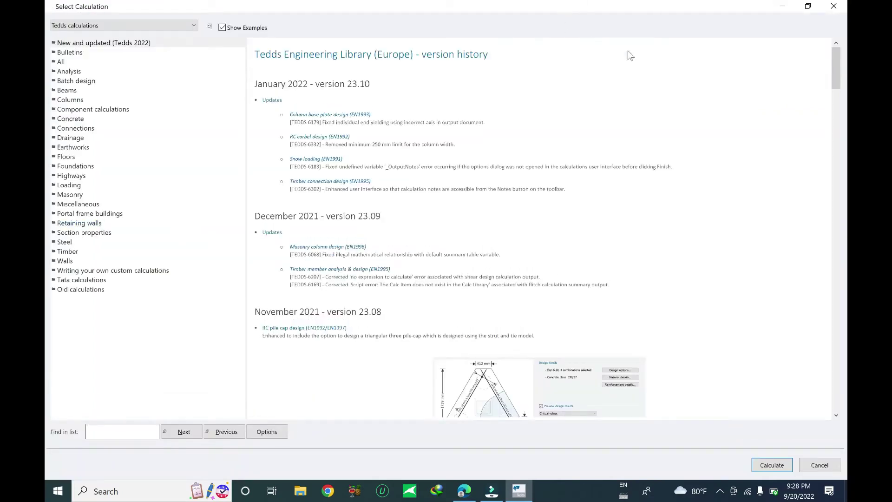
drag(834, 65, 834, 47)
- Look through the complete list of available calculations and view the description of Wind loading (EN1991)
double_click(62, 64)
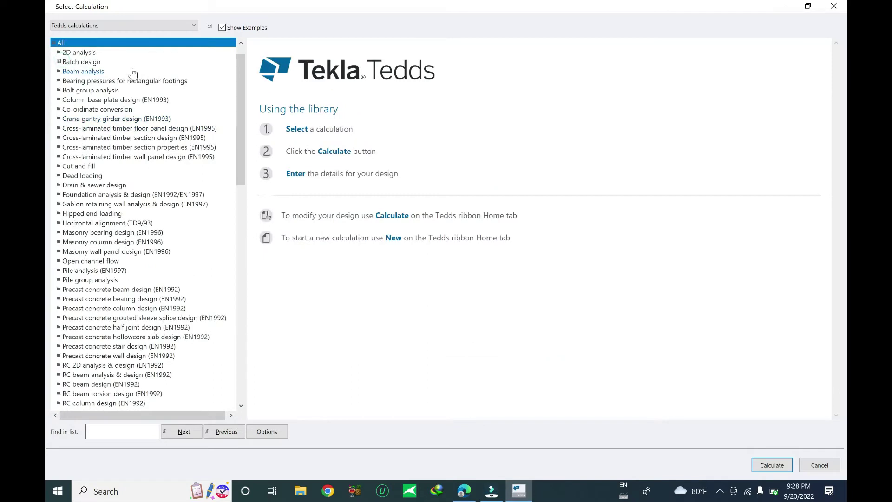
scroll(199, 209, down, 6)
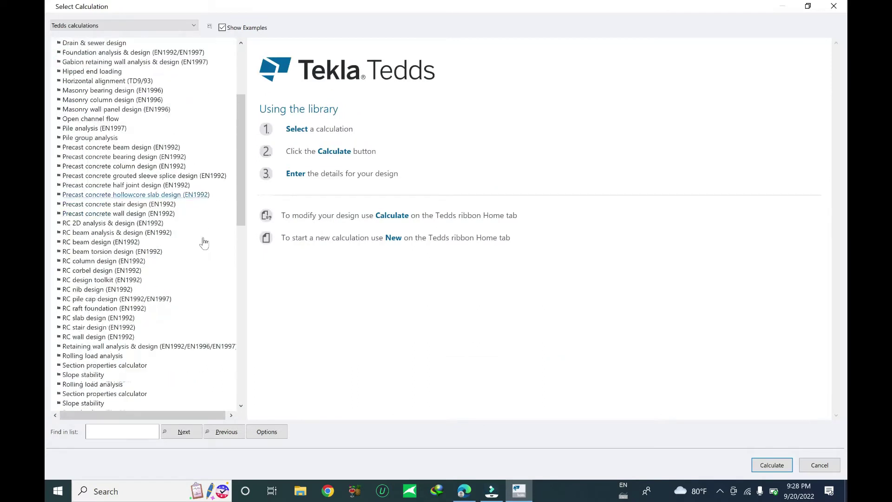
scroll(211, 271, down, 9)
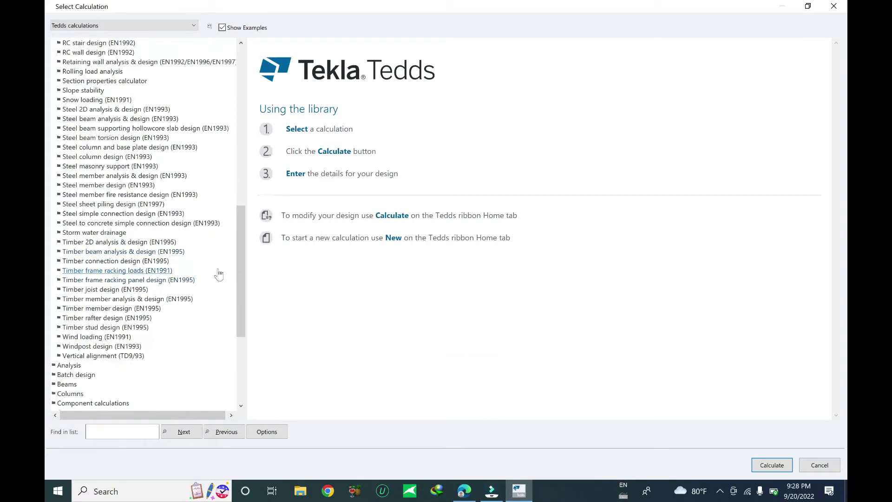
click(123, 336)
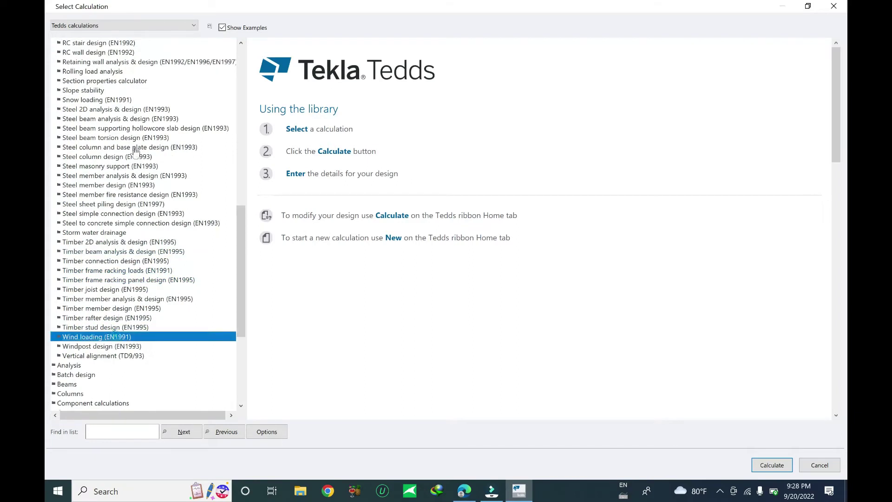
scroll(144, 139, up, 6)
scroll(153, 133, up, 15)
key(Left)
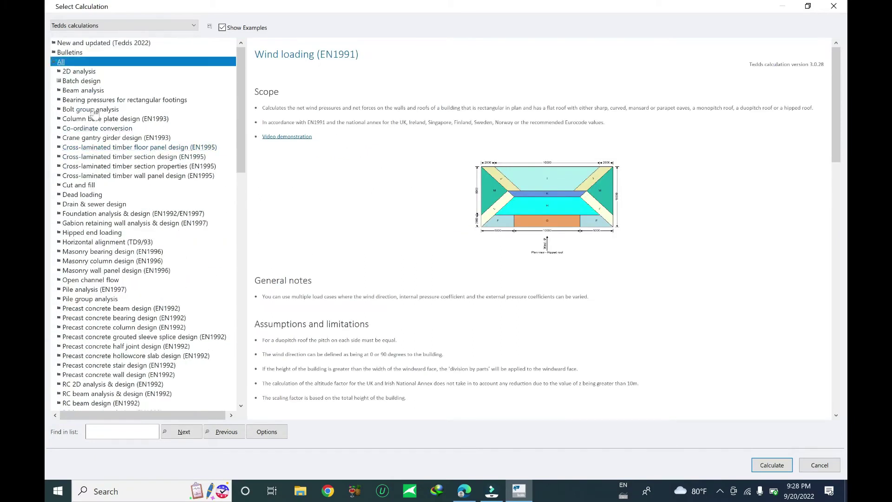
key(Left)
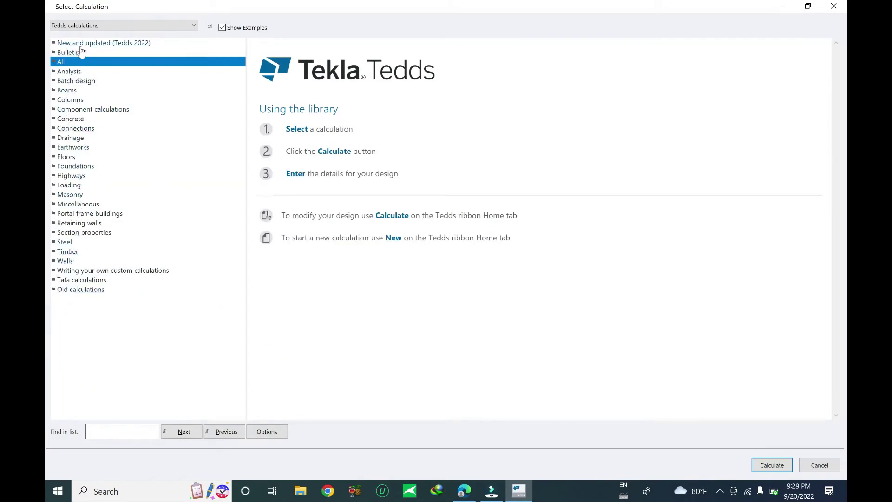
- Start the Wind loading (EN1991) calculation from the Loading category
click(74, 186)
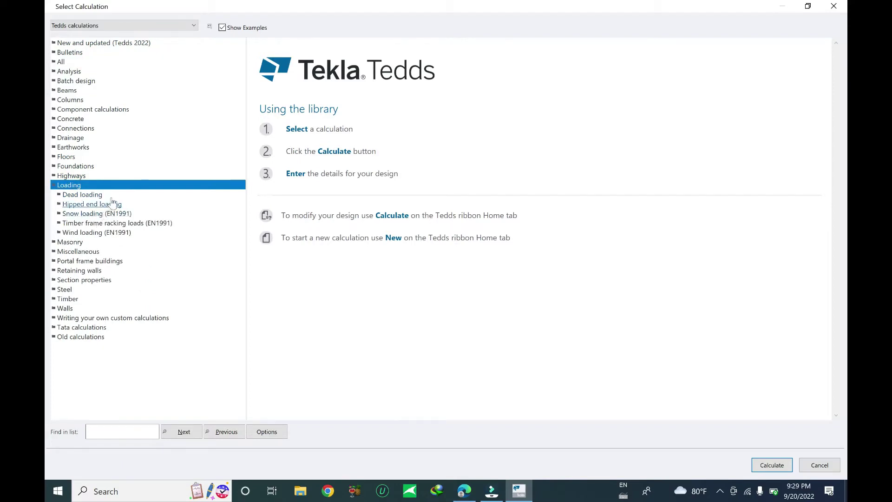
click(111, 233)
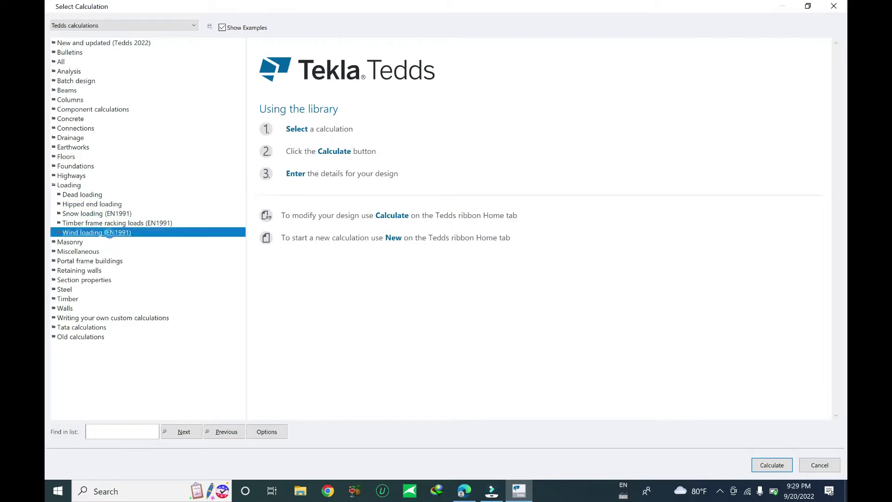
double_click(111, 251)
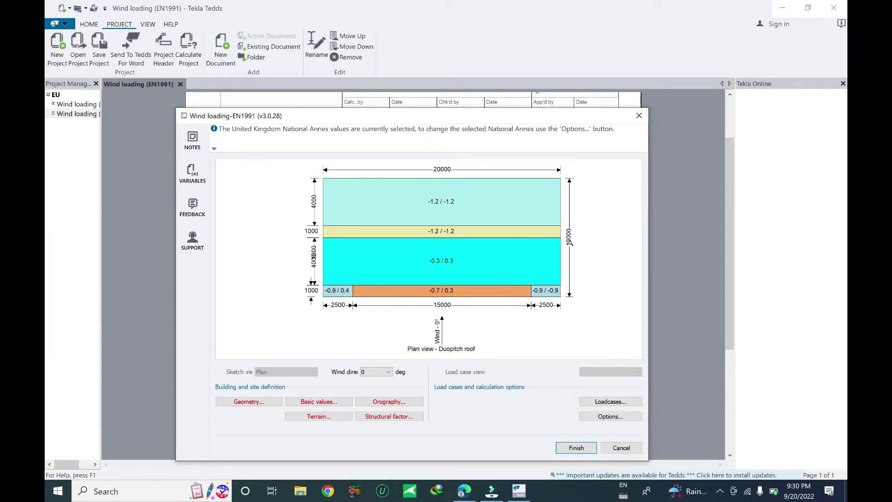
- Compare the duopitch roof zones in plan for wind directions of 0 and 90 degrees, returning to 0
click(377, 371)
click(380, 366)
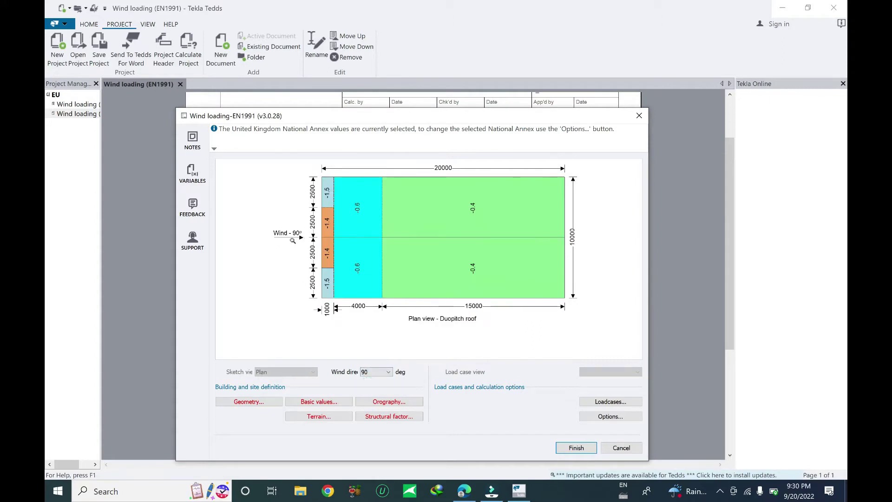
click(376, 371)
click(376, 371)
click(385, 372)
click(372, 380)
click(385, 372)
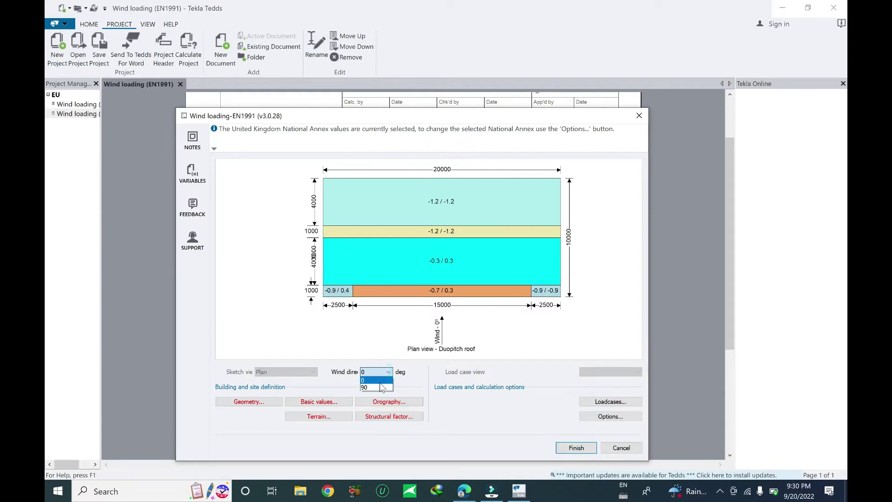
click(377, 387)
click(388, 372)
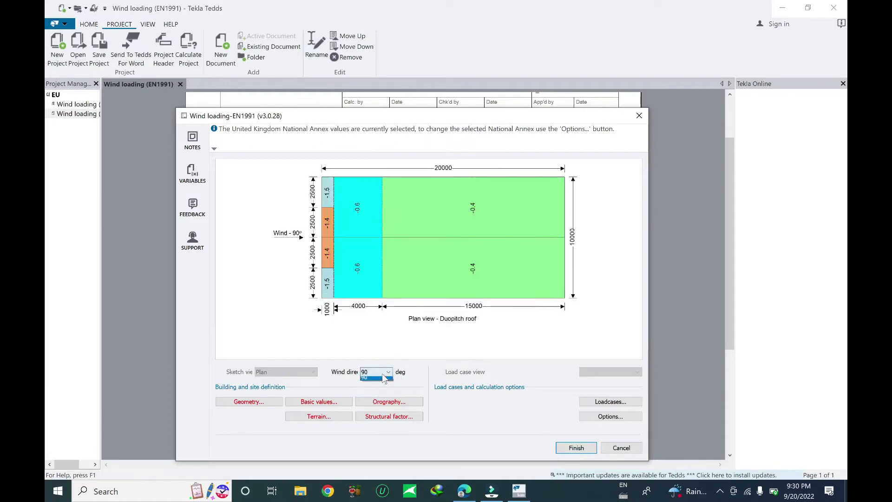
click(371, 379)
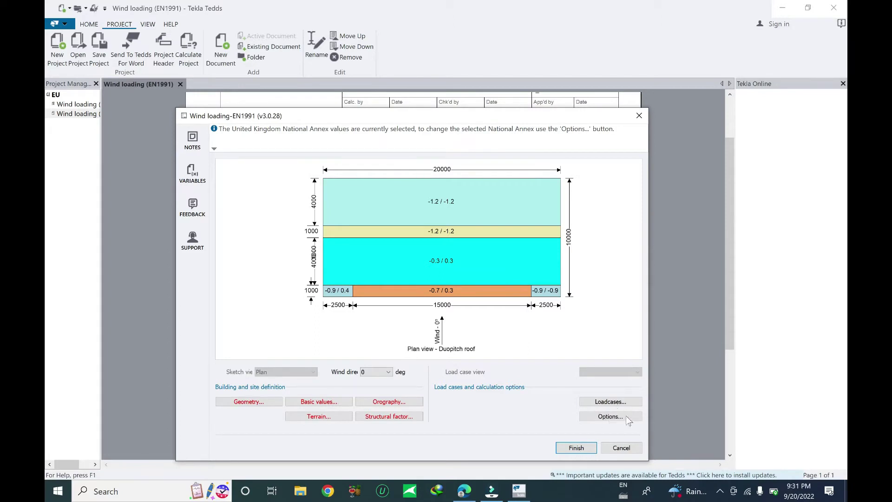
- Set the building length to 42000 mm in the wind loading geometry
click(247, 404)
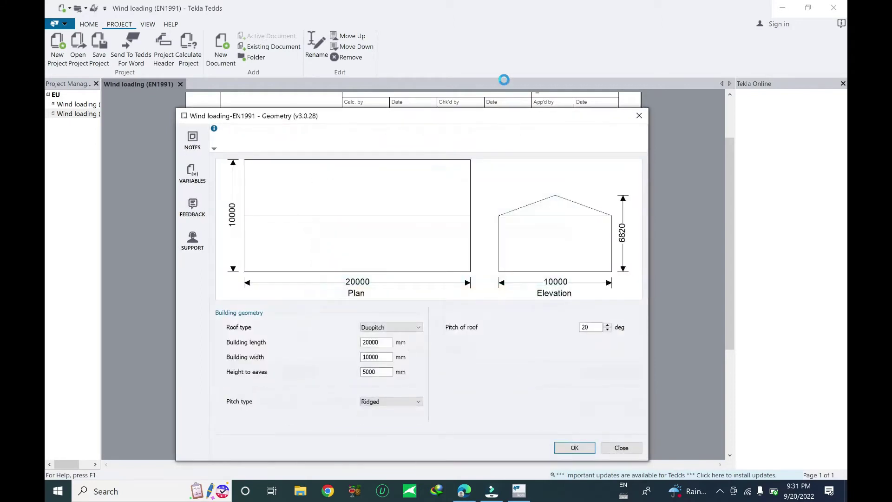
mouse_move(480, 196)
mouse_down()
mouse_move(538, 346)
mouse_move(580, 267)
mouse_move(581, 146)
mouse_up()
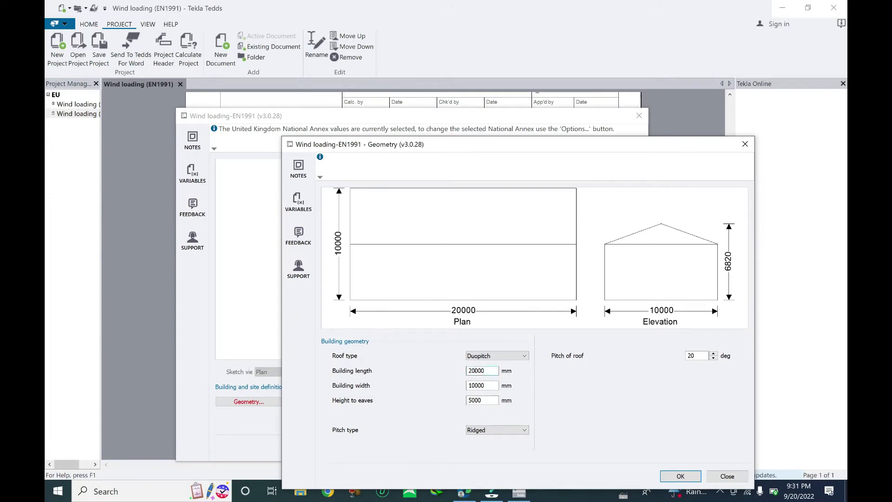
click(469, 370)
drag(475, 371, 467, 379)
text(42)
click(485, 385)
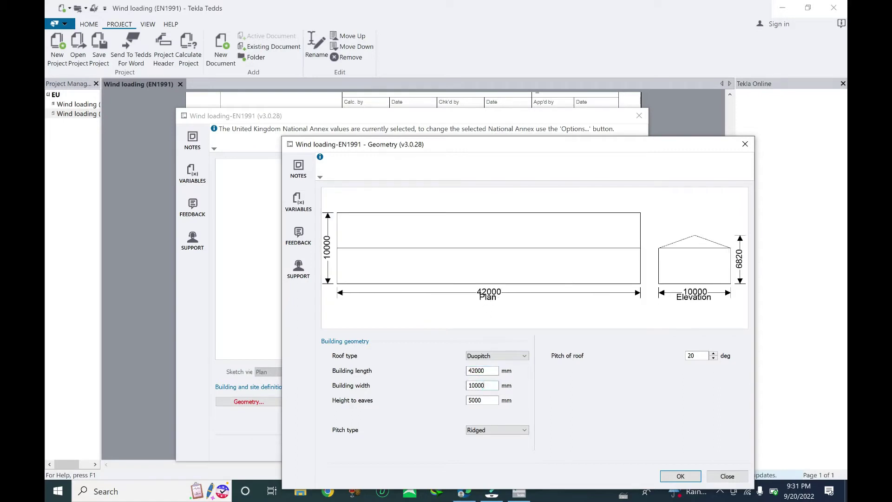
- Set the building width to 30000 mm and the height to eaves to 6000 mm
double_click(488, 385)
click(472, 387)
text(30000)
click(493, 371)
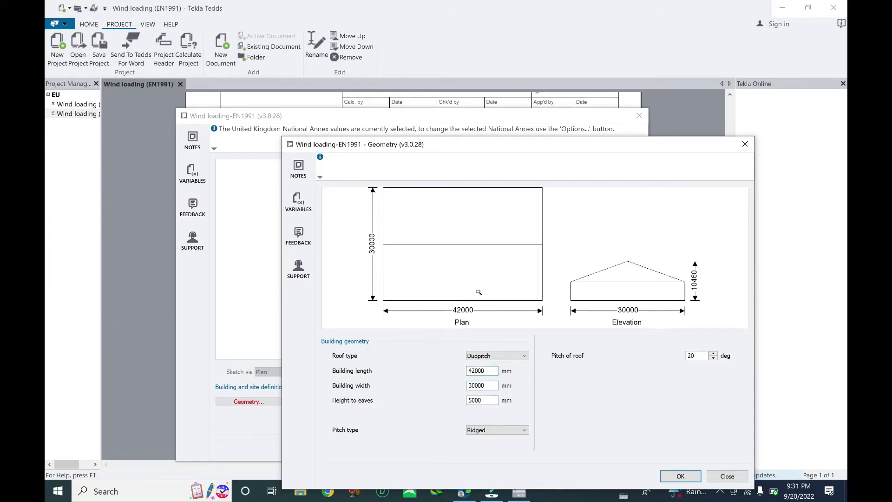
click(472, 385)
click(483, 400)
drag(471, 400, 468, 401)
click(492, 386)
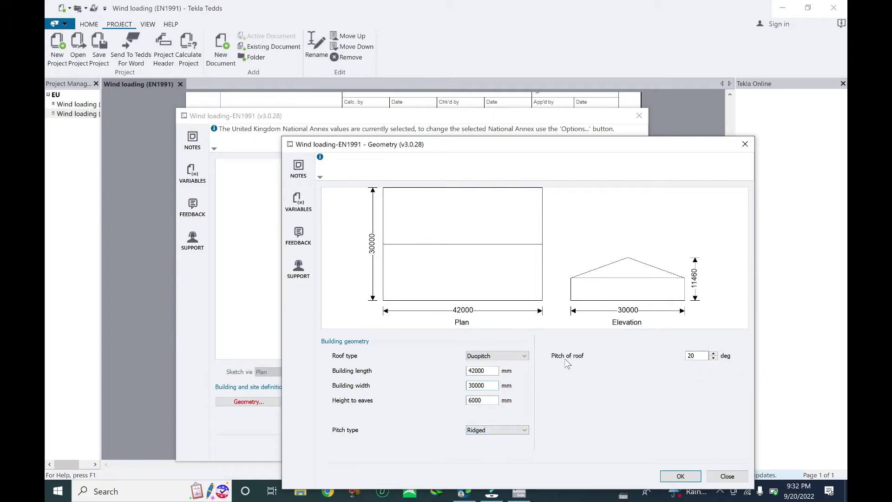
- Set the pitch of the duopitch roof to 7 degrees
double_click(691, 356)
text(7)
click(478, 400)
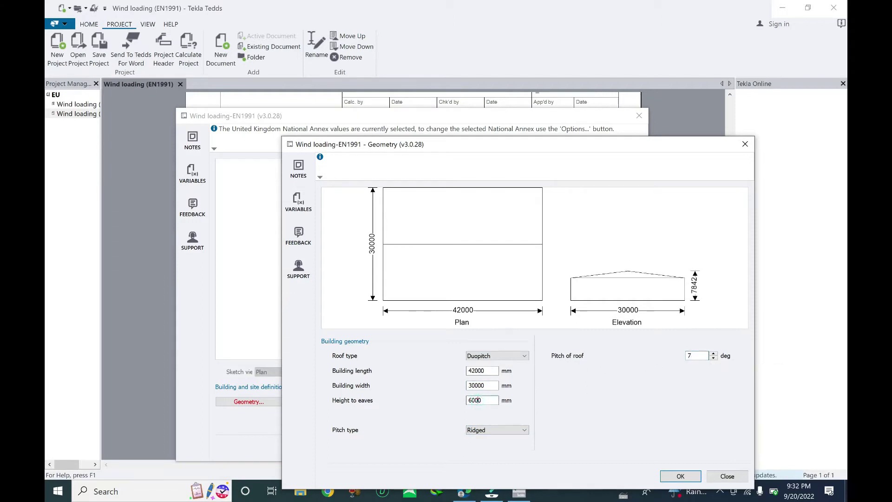
- Set the pitch of the duopitch roof to 10 degrees
double_click(699, 355)
text(10)
click(486, 399)
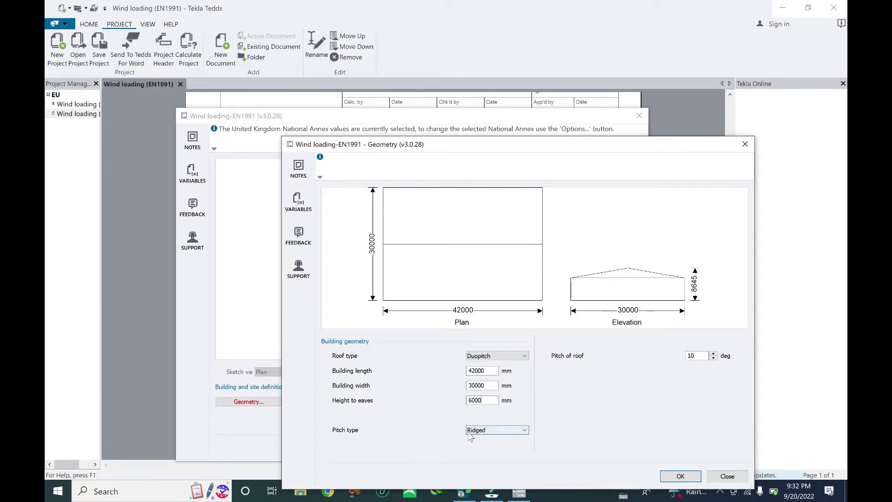
- Try the Troughed pitch type, set it back to Ridged and apply the building geometry
click(510, 433)
click(495, 444)
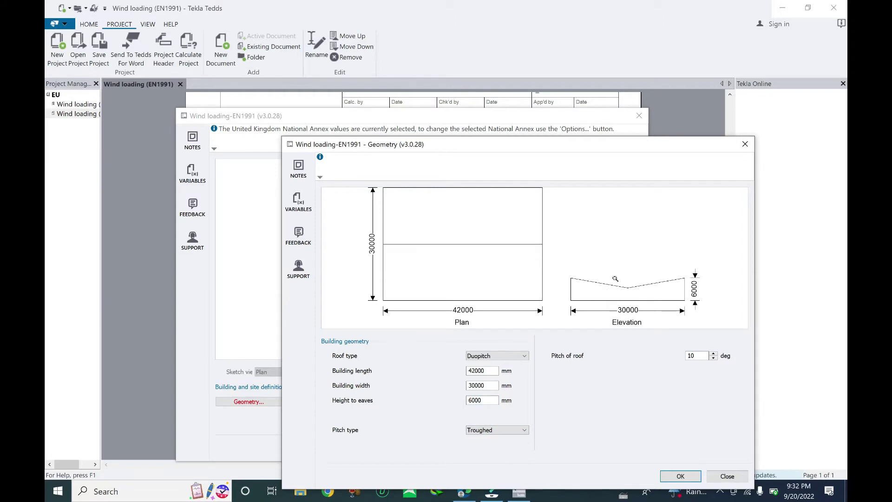
click(517, 430)
click(476, 440)
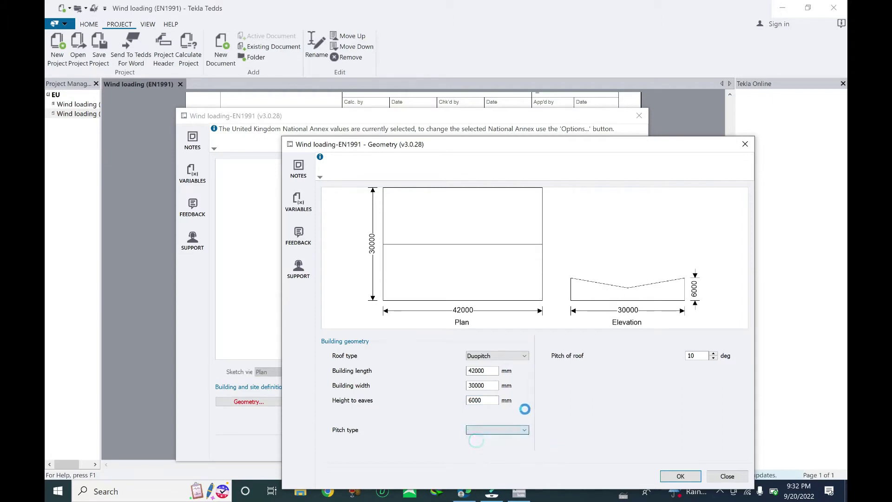
click(666, 475)
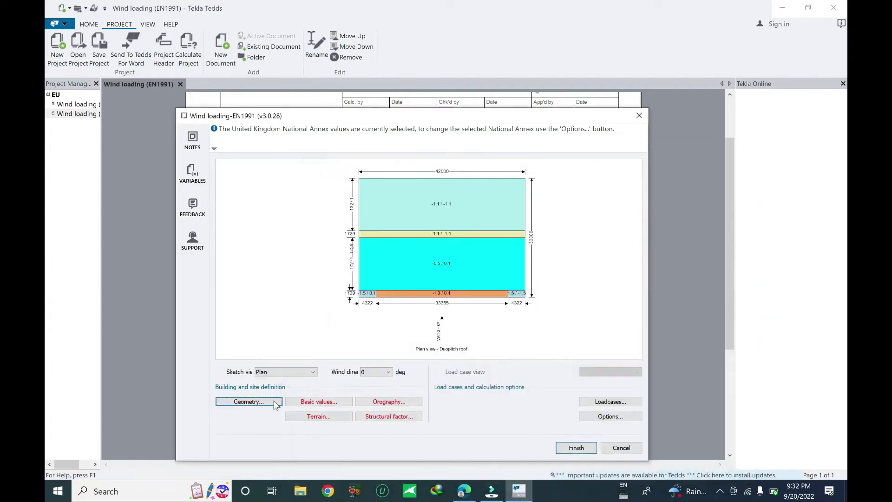
- Open the basic wind values and examine the list of available locations
click(308, 404)
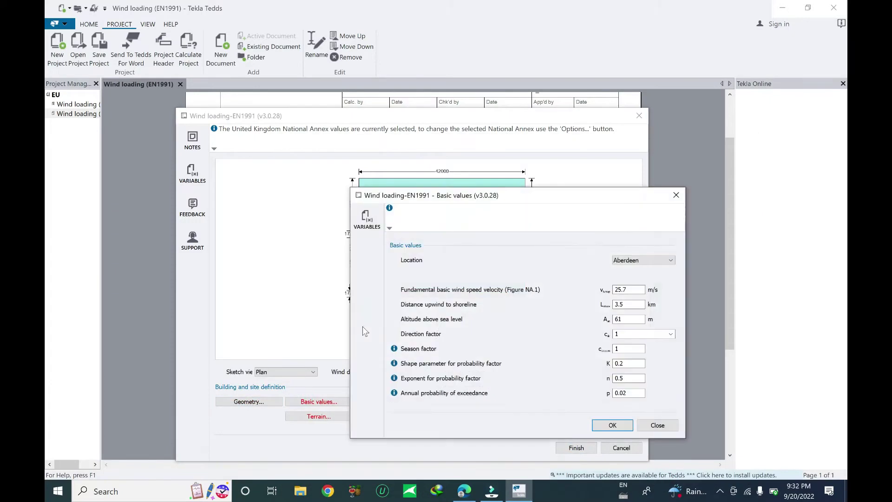
click(653, 260)
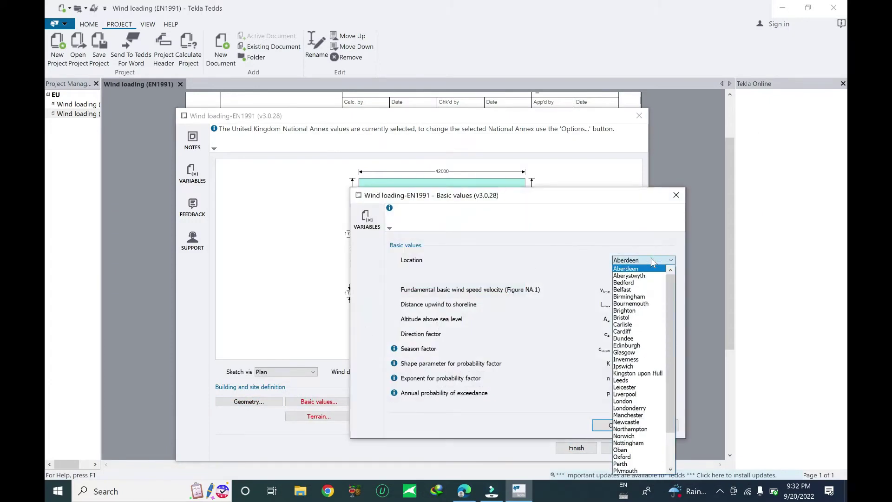
click(651, 258)
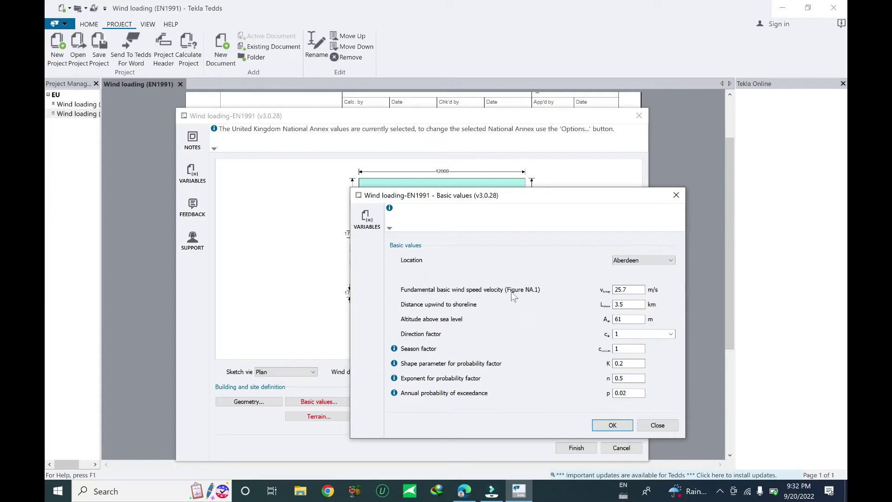
- Try different predefined locations for the basic wind values
click(639, 290)
click(659, 261)
click(660, 261)
click(659, 261)
click(650, 278)
click(649, 261)
click(637, 332)
click(660, 260)
click(659, 260)
- Try fundamental basic wind velocities of 22 and 25 m/s with Kingston upon Hull as the location
double_click(634, 289)
text(22)
click(625, 304)
double_click(627, 289)
text(25)
click(655, 257)
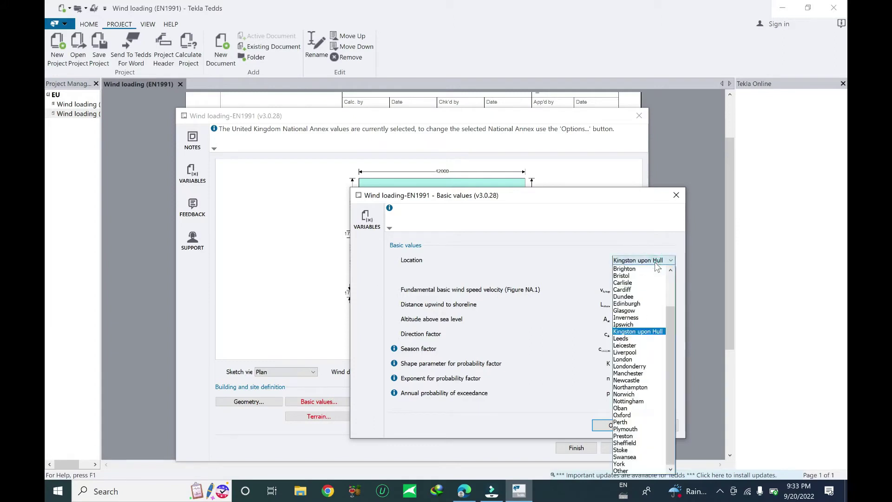
click(641, 333)
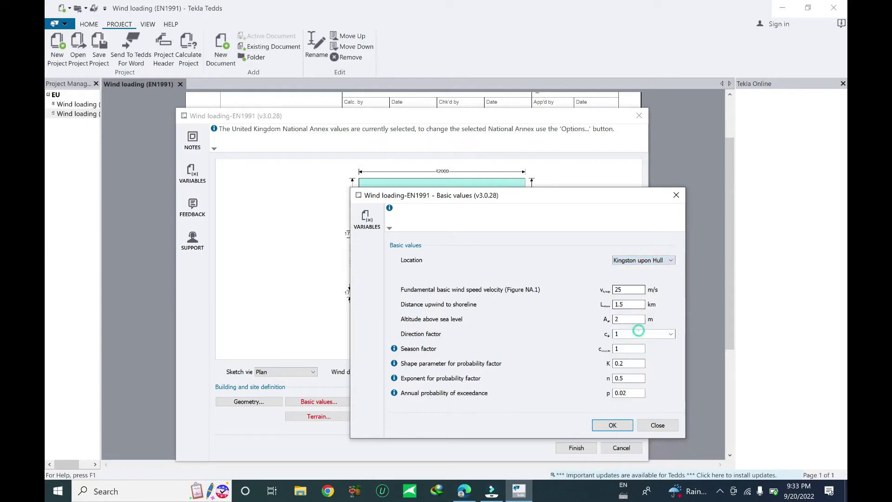
- Try Glasgow as the location, and set it to Cardiff to load that city's basic wind values
click(642, 256)
click(637, 310)
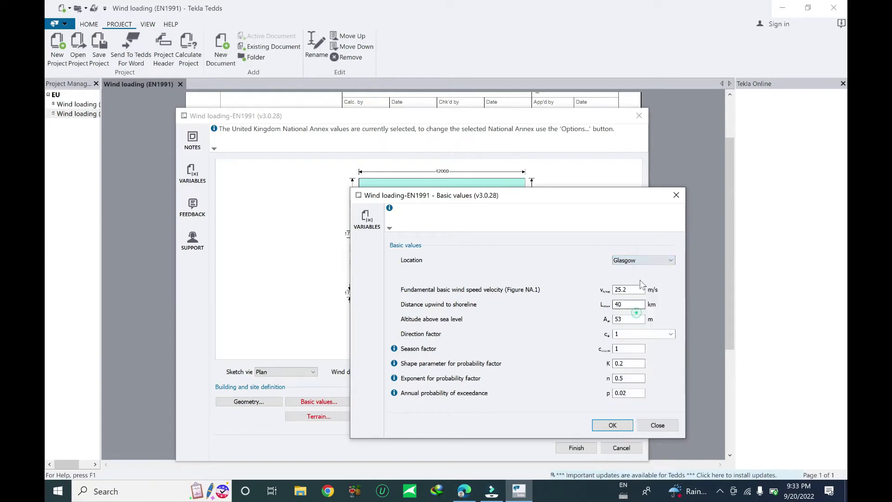
click(645, 261)
click(634, 292)
double_click(621, 289)
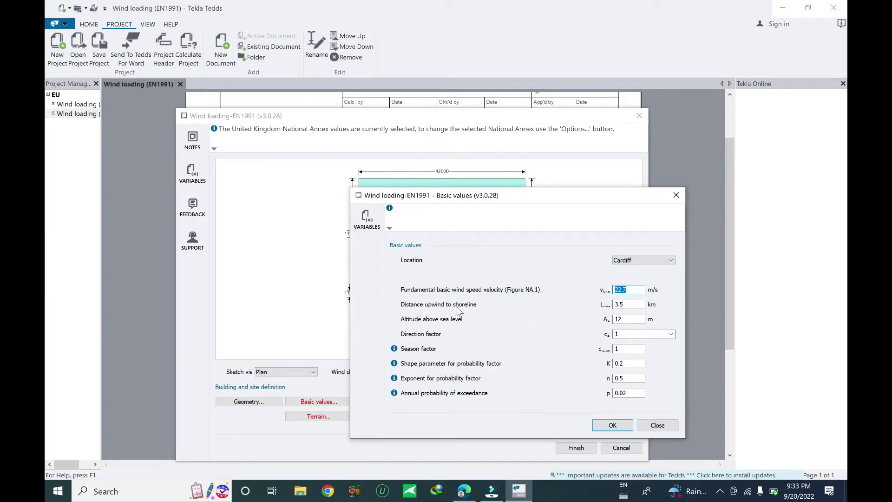
- Examine the distance upwind to shoreline, the altitude above sea level and the available direction factors
double_click(639, 305)
double_click(637, 318)
click(671, 335)
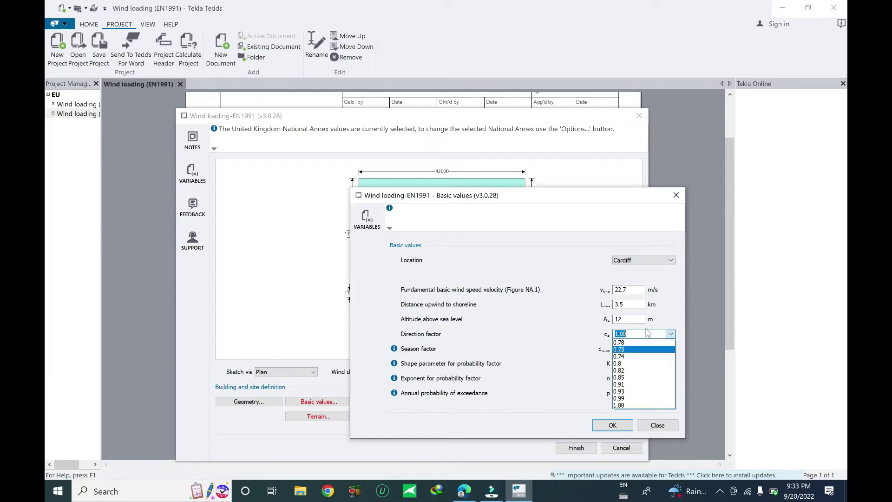
click(660, 308)
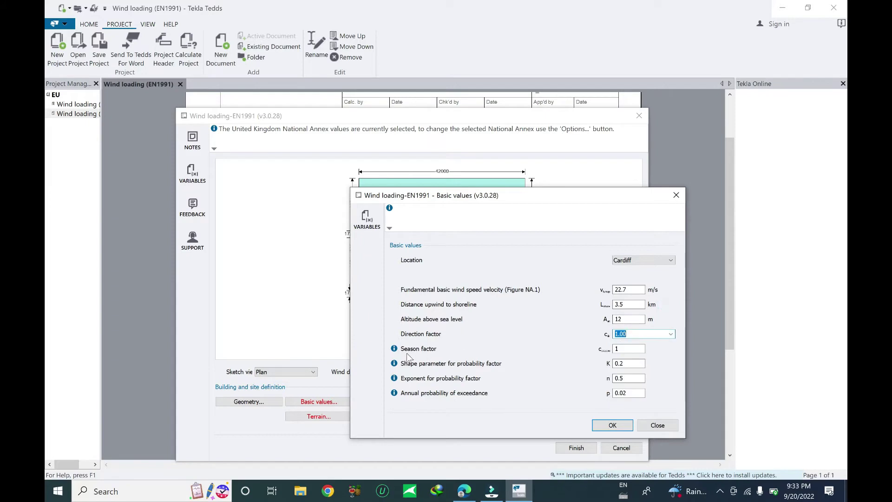
- Review the season factor, shape parameter, exponent and annual probability of exceedance, and apply the basic values
click(631, 349)
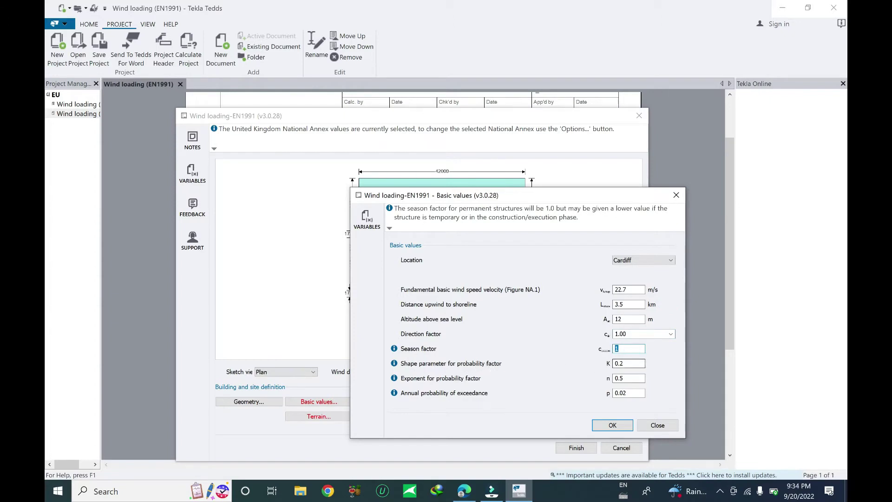
click(629, 363)
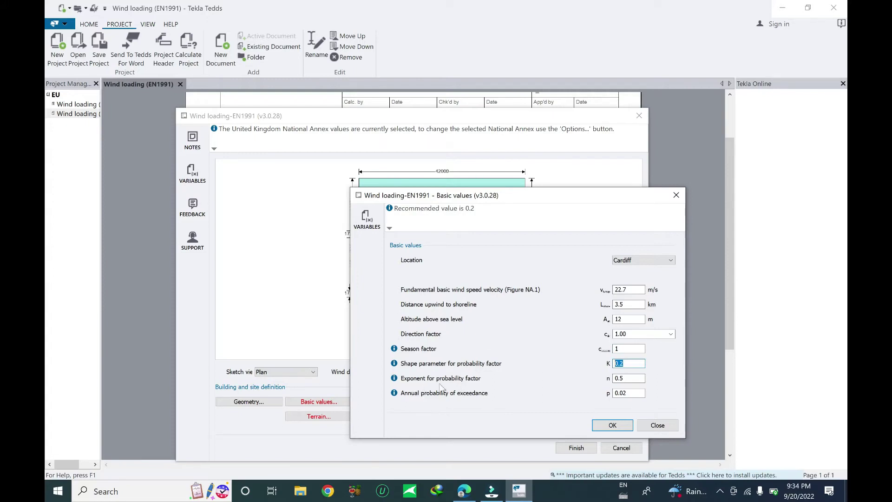
click(620, 378)
click(622, 394)
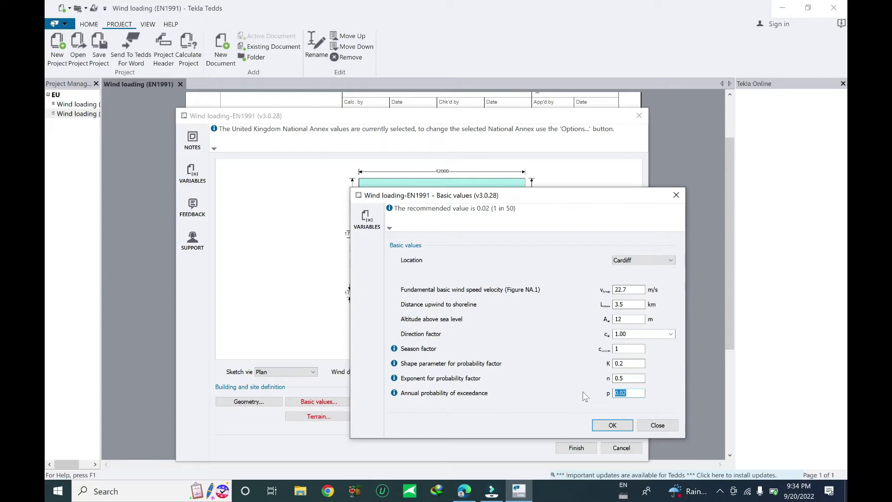
click(627, 378)
click(612, 425)
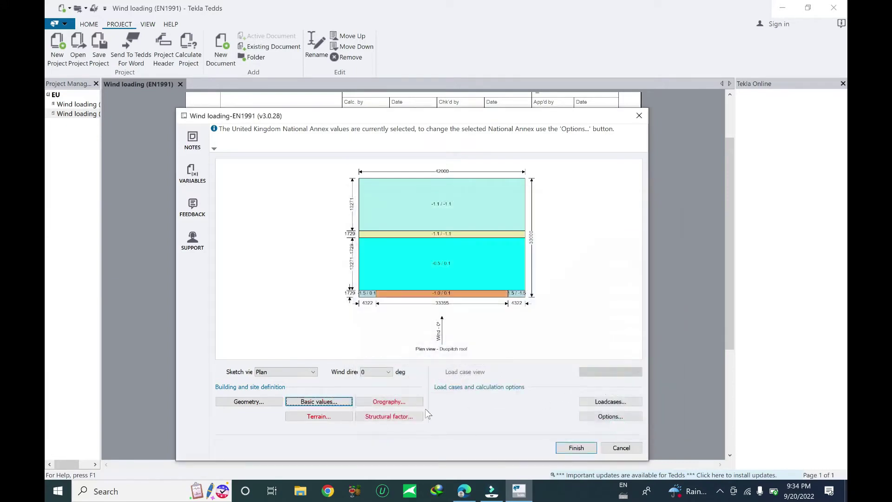
- Accept the orography settings with orography not significant, and apply Country as the terrain category
click(372, 402)
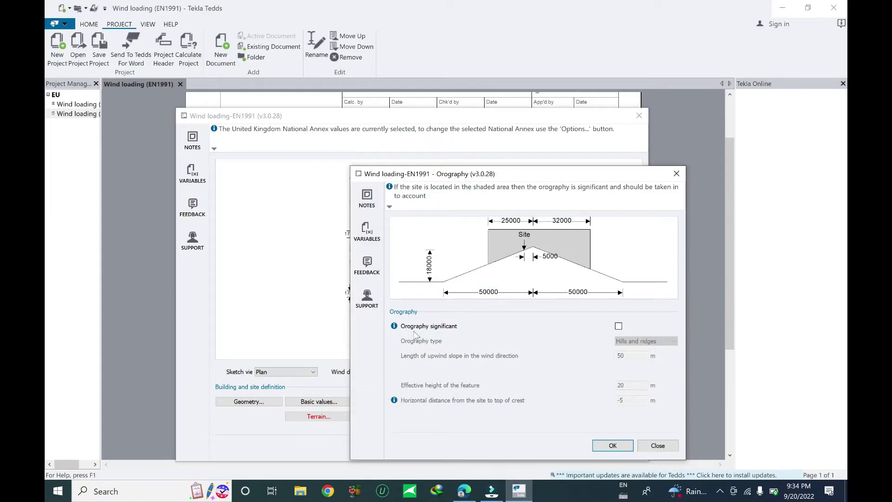
click(606, 445)
click(334, 416)
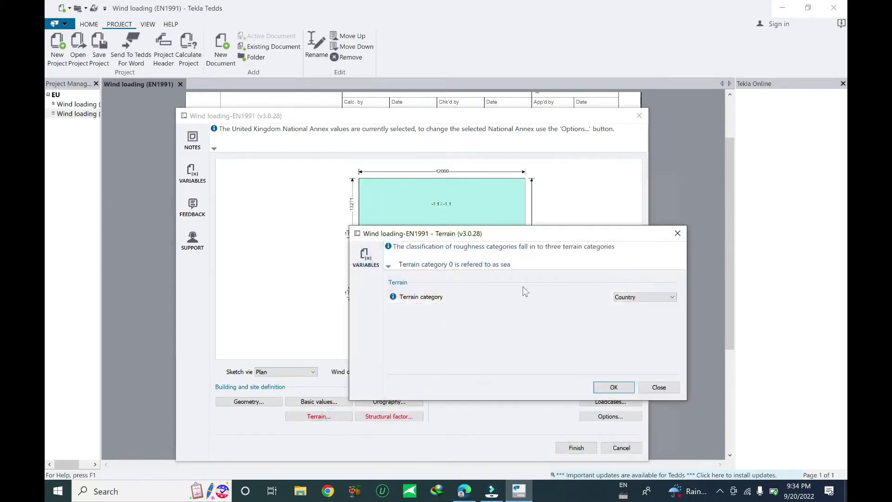
click(648, 297)
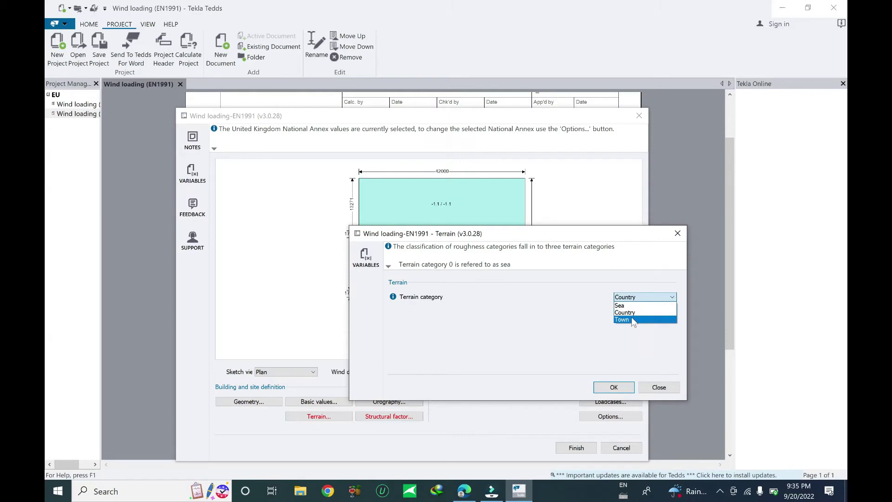
click(638, 314)
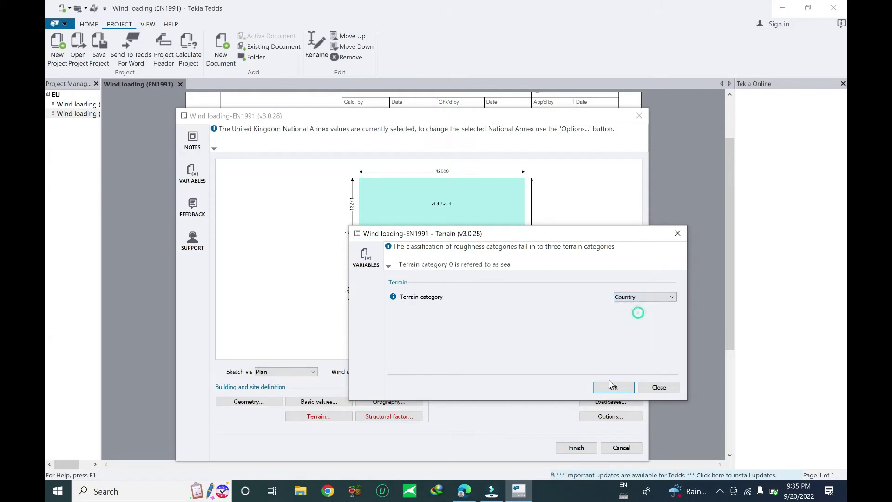
click(613, 386)
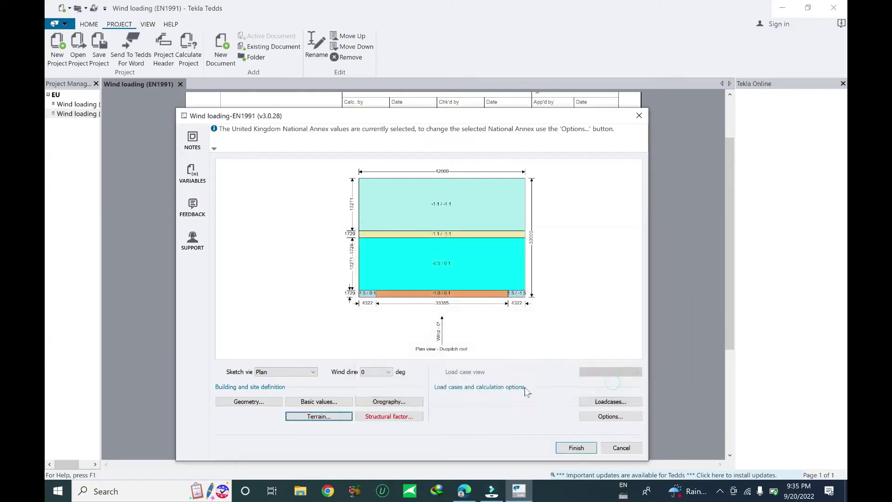
- Set the structural damping to 0.05 and apply the structural factor settings
click(385, 416)
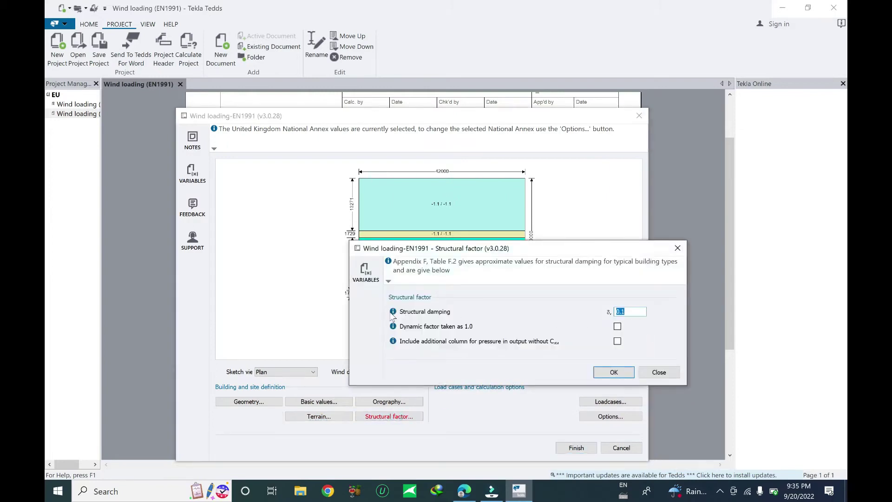
click(625, 311)
drag(632, 311, 622, 311)
text(05)
double_click(622, 311)
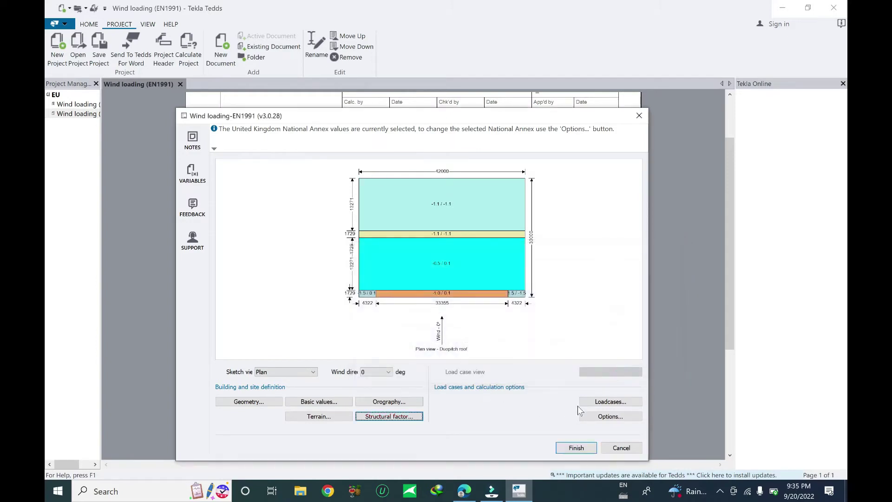
- Set up four loadcases: 0 and 90 deg wind, each with Negative external pressure at 0.20 and Positive at -0.30 internal coefficient
click(610, 403)
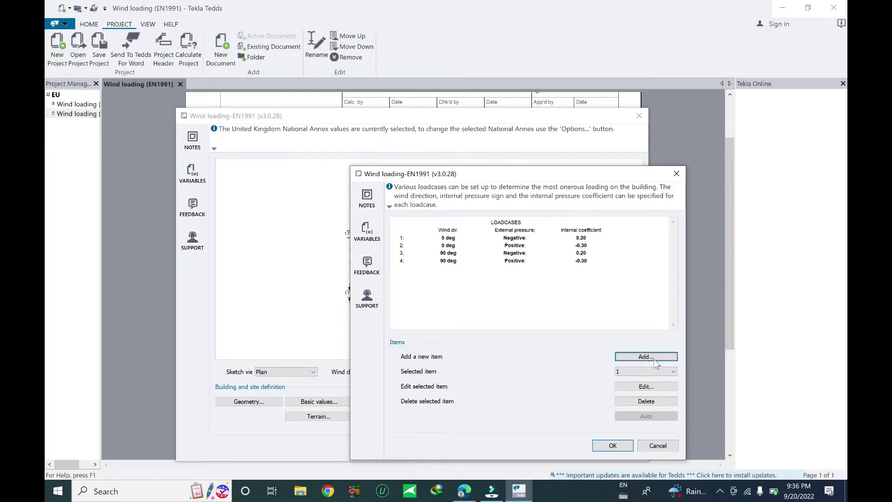
click(649, 373)
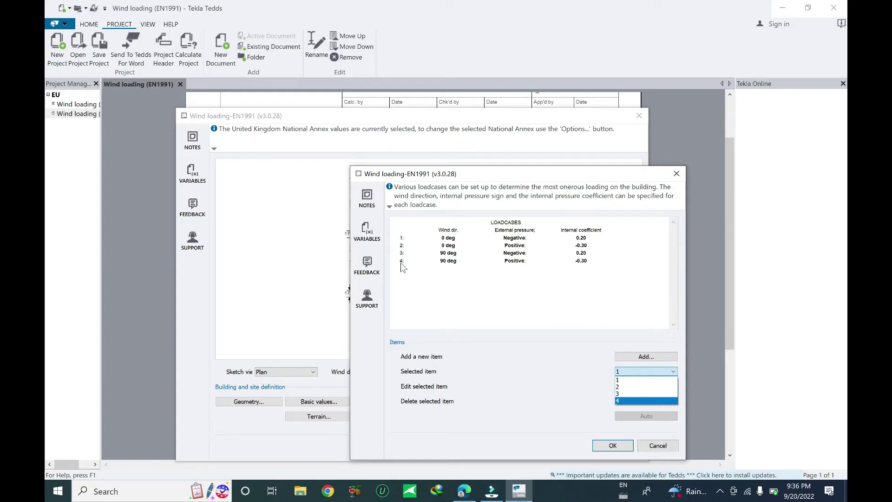
click(564, 339)
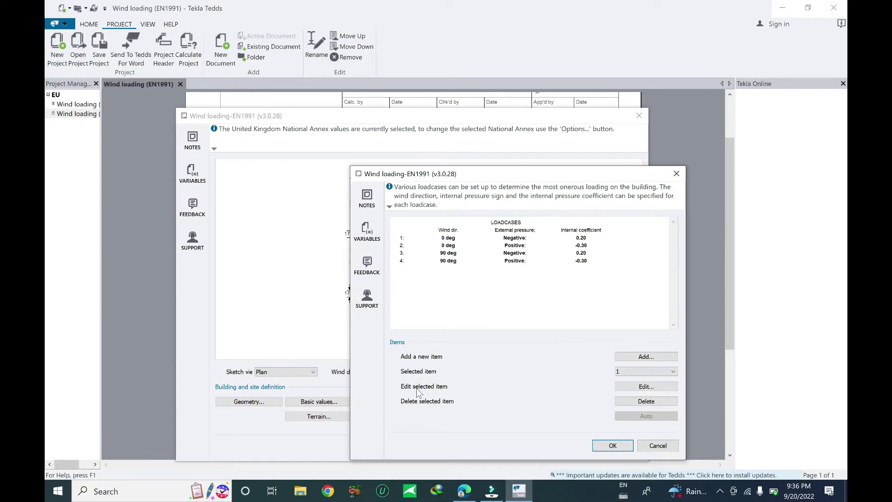
- Examine the external pressure coefficient sign options and internal pressure coefficient of loadcase 1 without changing them
click(628, 372)
click(630, 389)
click(630, 388)
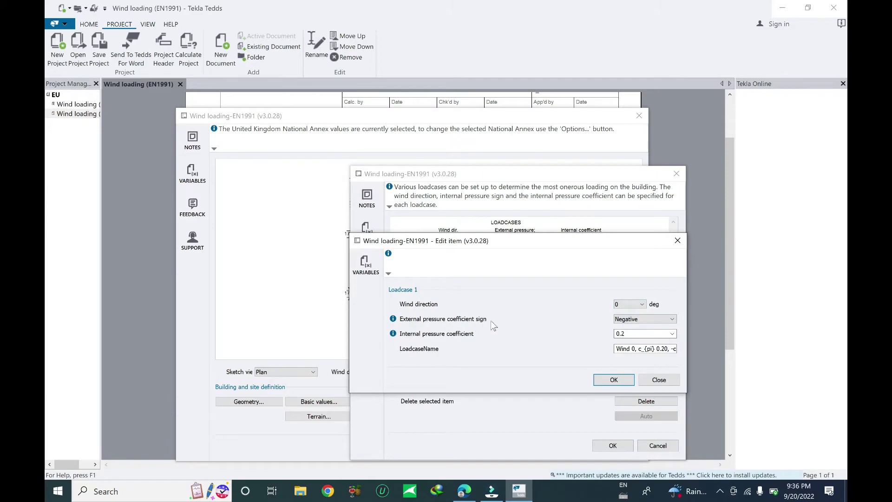
drag(574, 251, 523, 332)
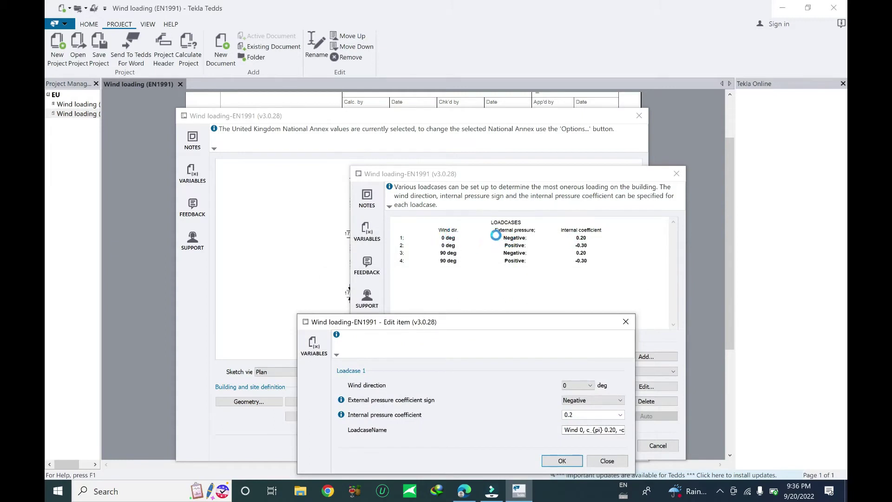
click(598, 400)
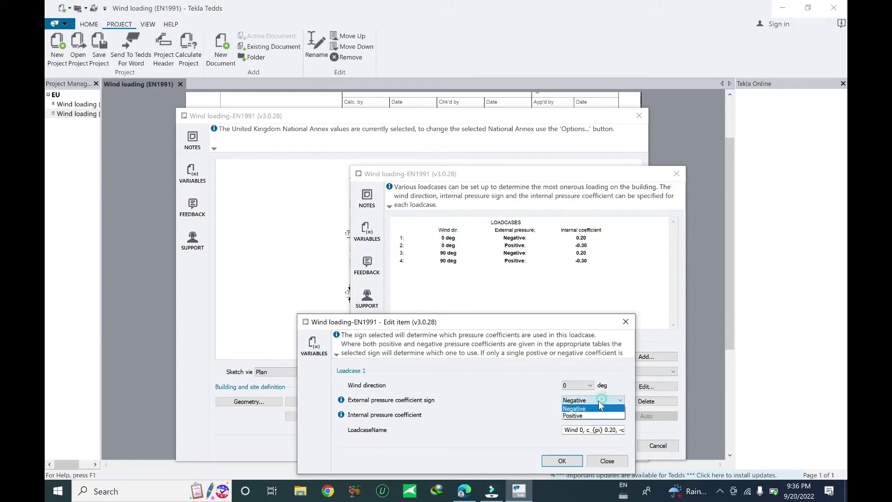
click(584, 408)
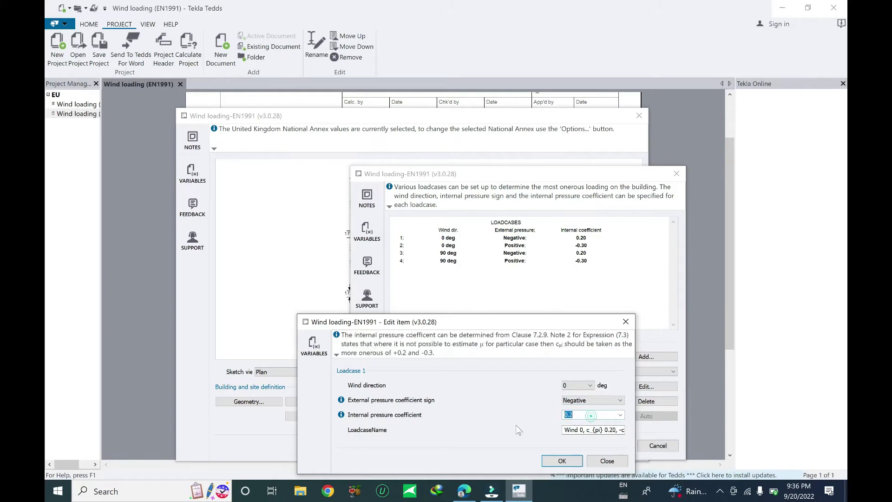
click(611, 462)
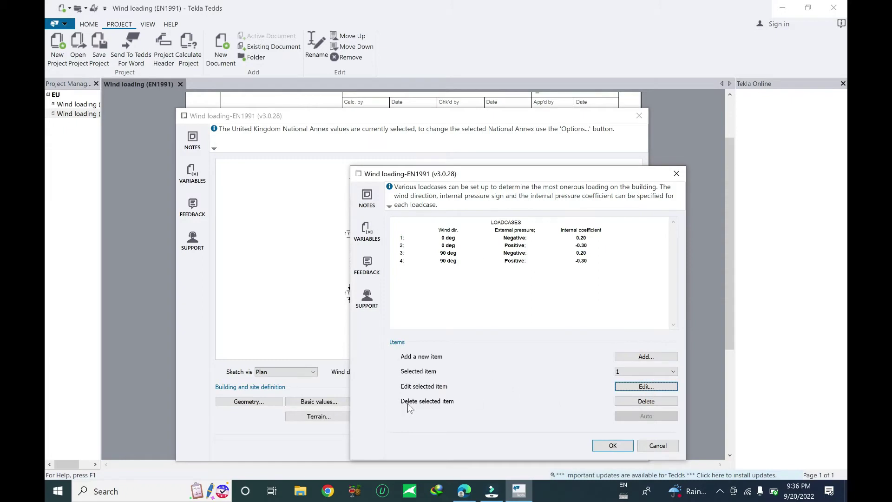
- Check the selectable loadcases and apply the loadcase list to the wind calculation
click(651, 371)
click(558, 356)
click(613, 445)
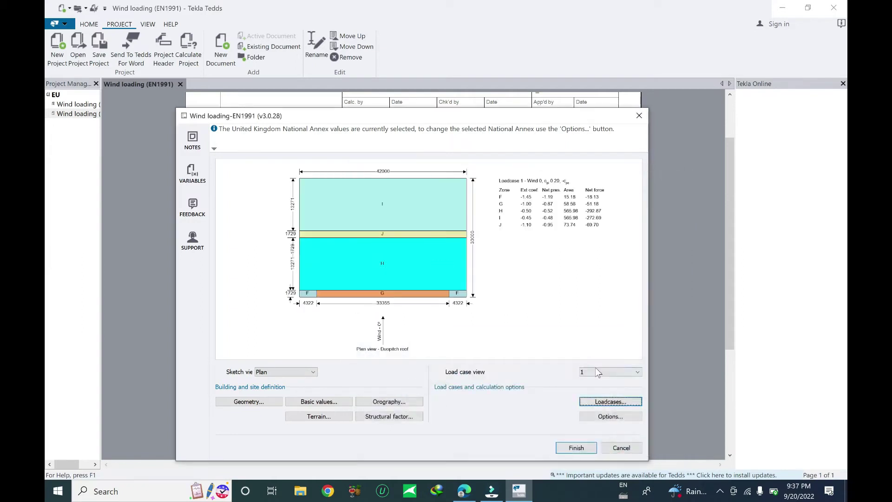
- Open the calculation options and examine the available national annexes, keeping United Kingdom selected
click(610, 416)
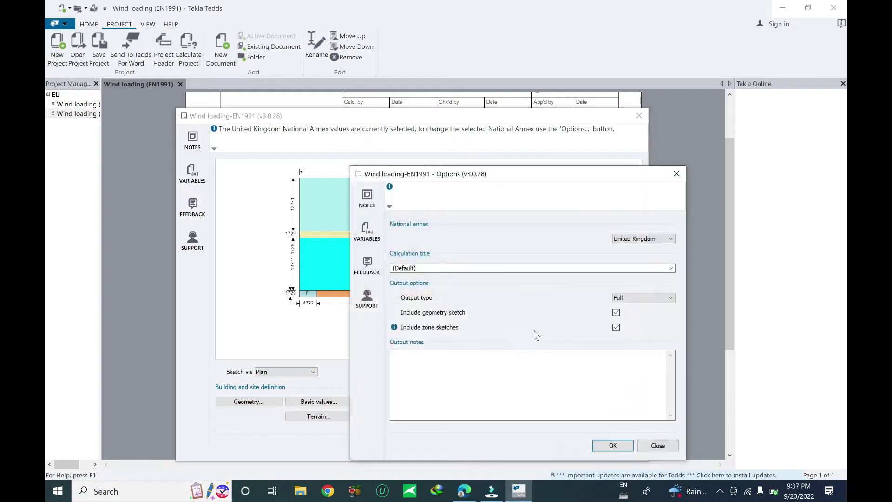
click(647, 234)
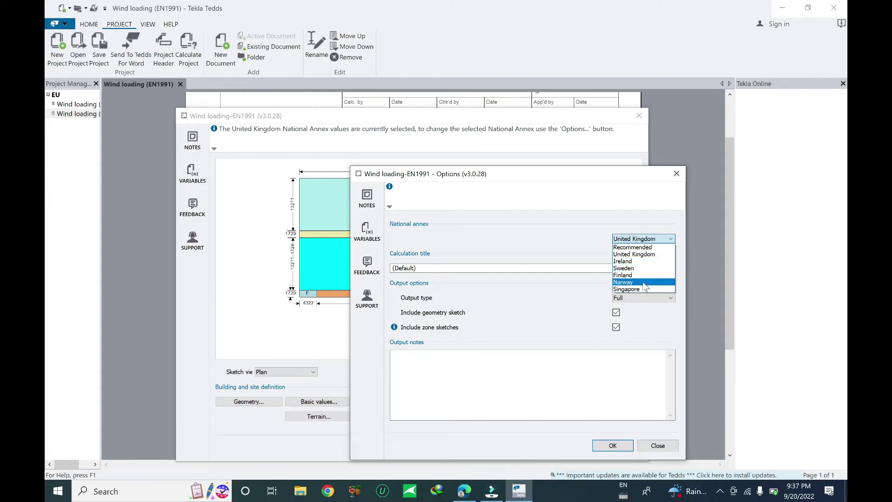
click(627, 238)
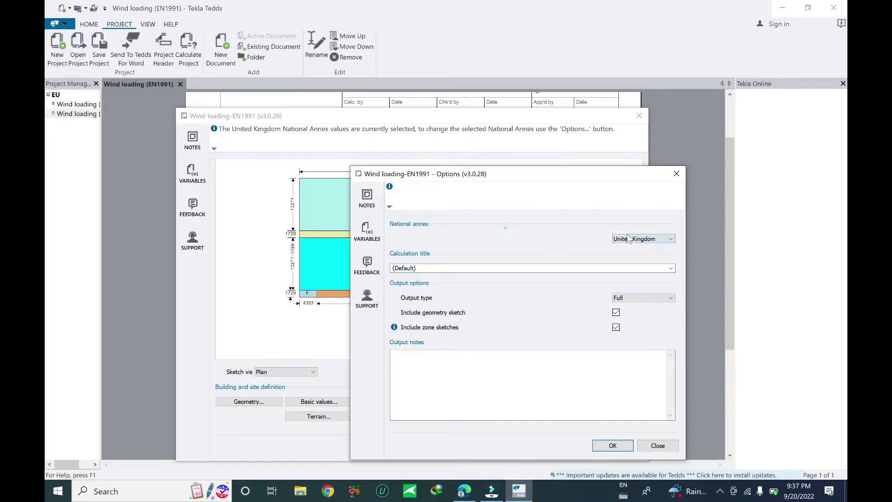
click(669, 242)
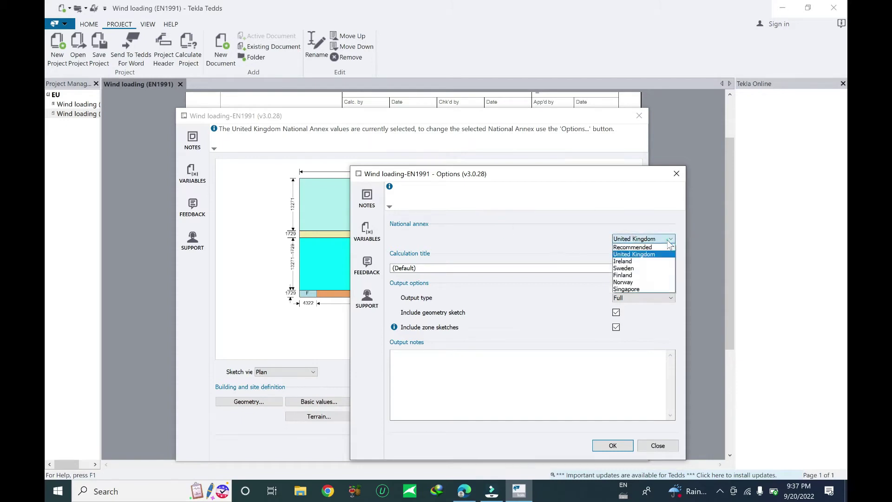
click(561, 232)
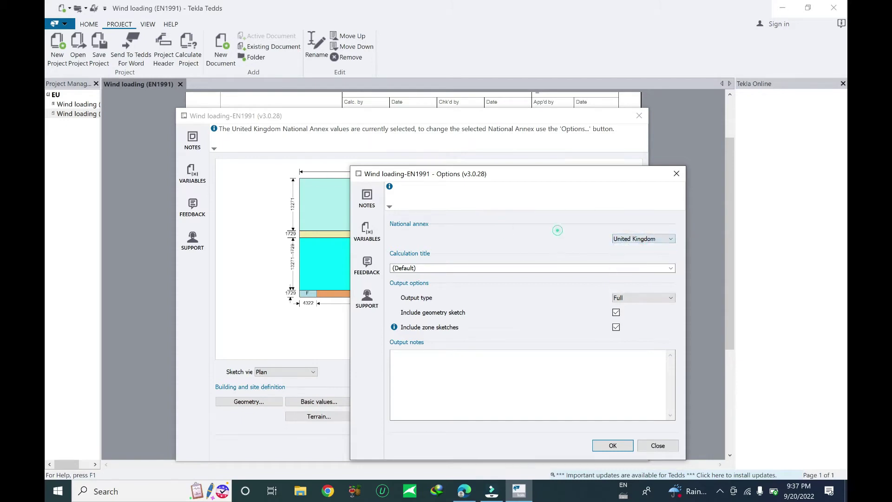
- Set the calculation title to "Wind load EN 1991"
click(409, 268)
click(410, 276)
double_click(432, 267)
text(dfdfsfdsd)
double_click(457, 267)
text(Wind load EN 1991)
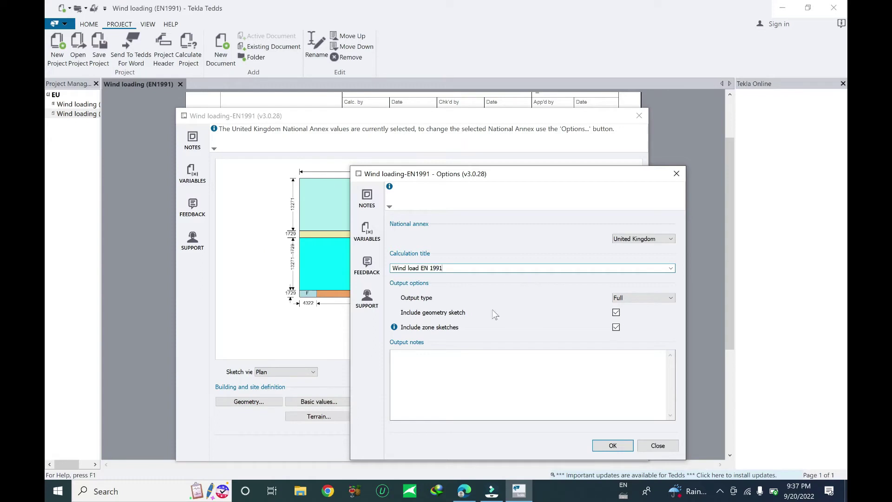
- Accept the calculation options with the output notes left blank and finish the wind loading calculation to generate its report
click(411, 353)
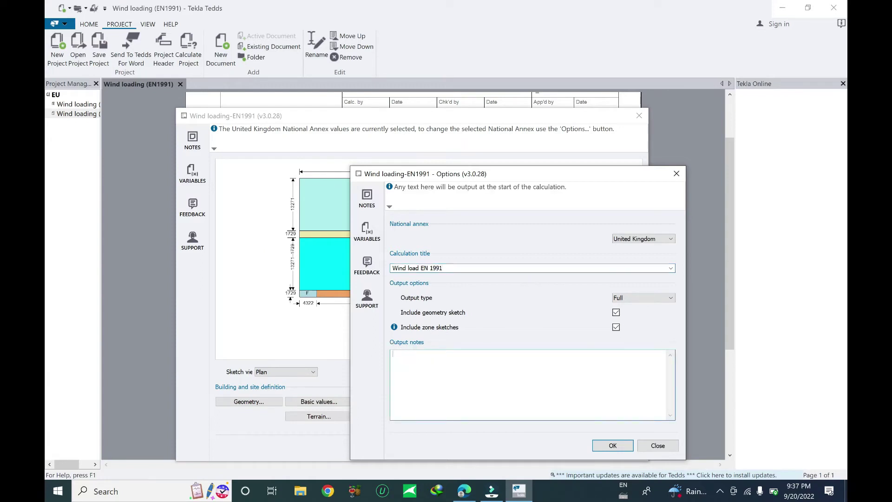
click(611, 443)
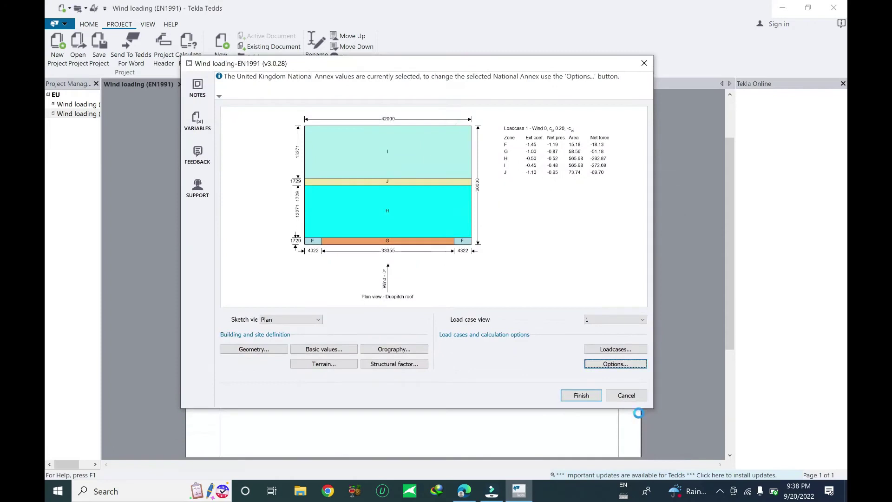
click(568, 393)
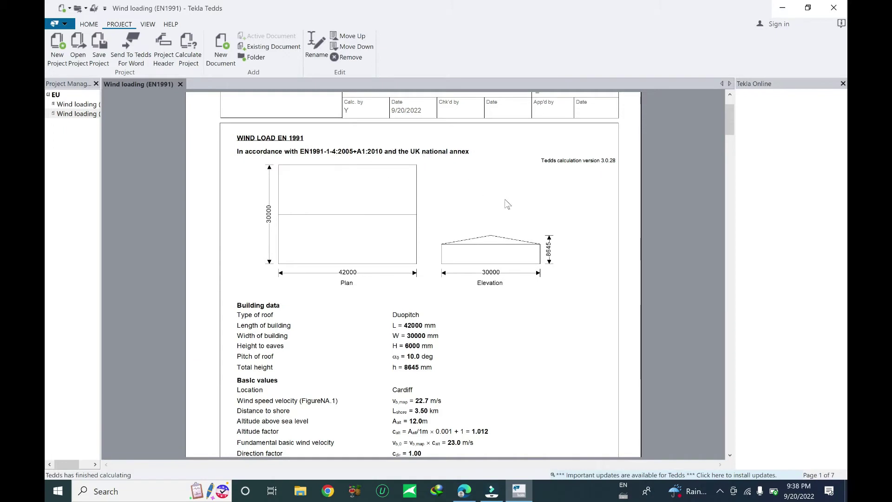
- Read the report's building data, basic values, orography, peak velocity pressures and structural factors
scroll(506, 210, down, 4)
scroll(501, 205, up, 2)
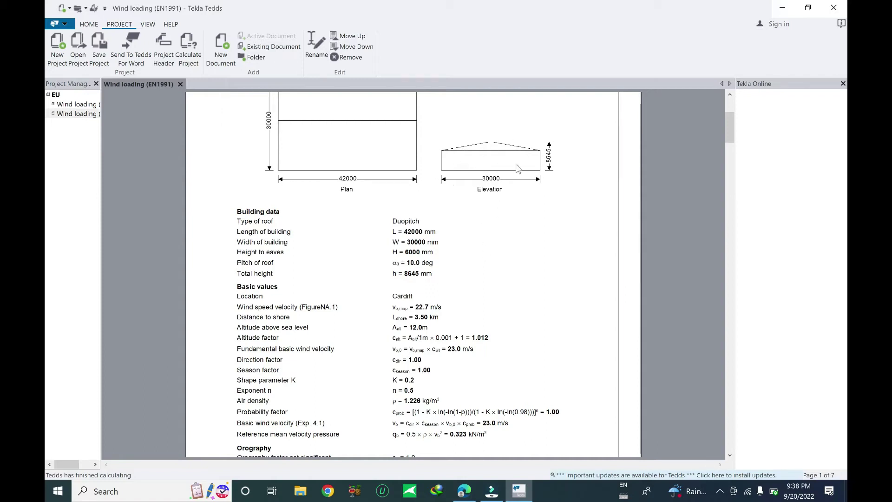
scroll(524, 219, down, 3)
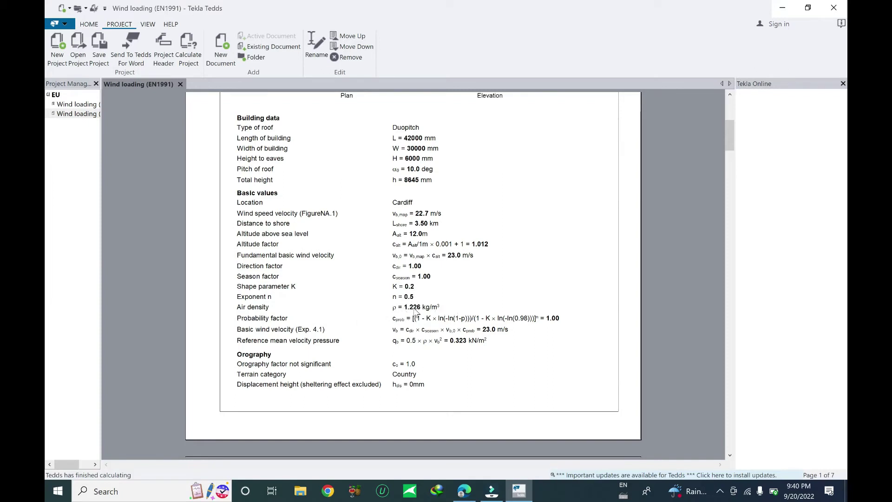
scroll(466, 315, down, 2)
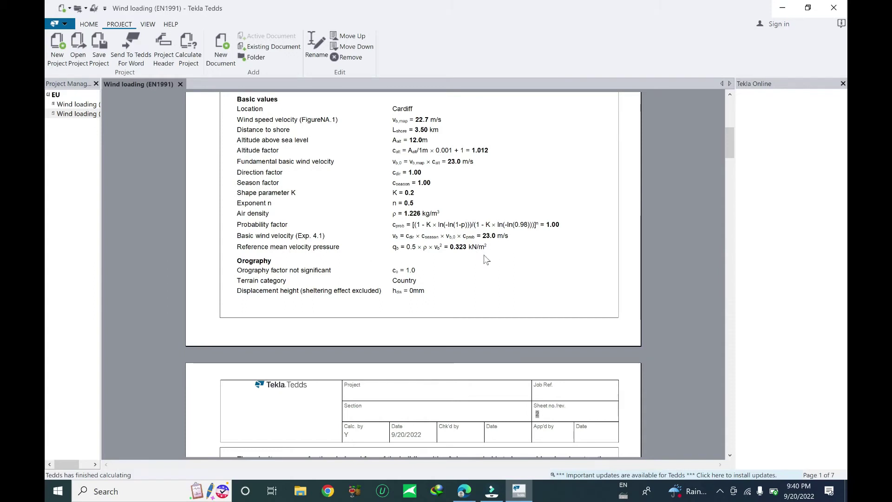
scroll(514, 291, down, 8)
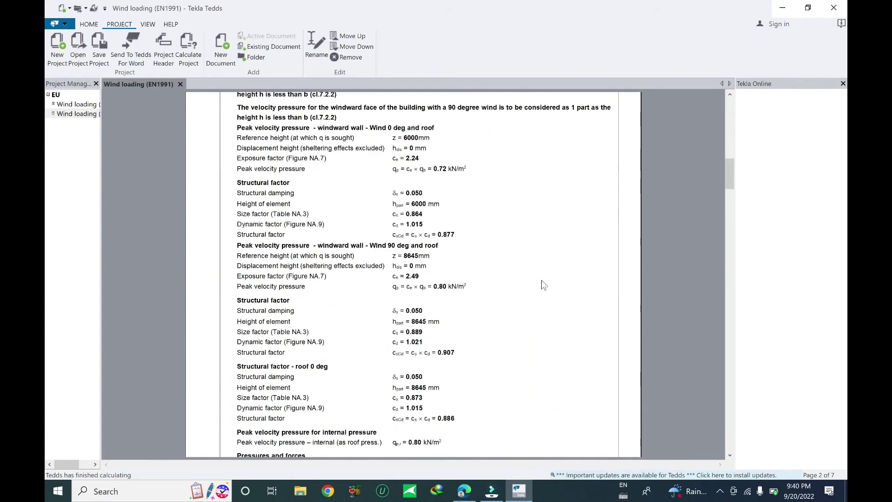
scroll(543, 285, down, 6)
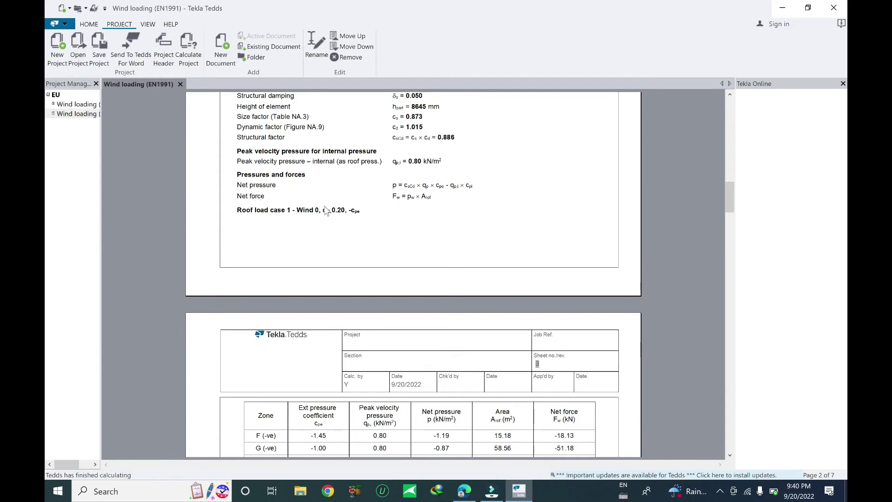
scroll(325, 211, down, 2)
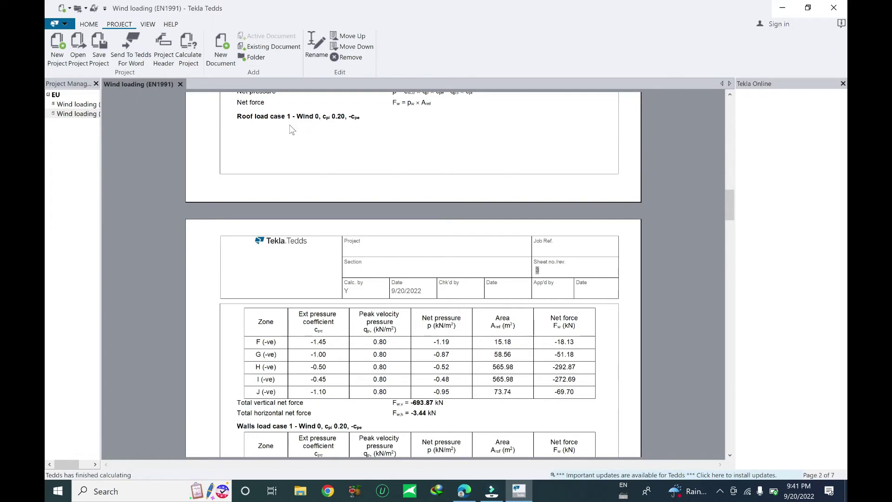
- Examine the roof load case 1 zone table, including pressure coefficients, net pressures, areas, net forces and total net forces
scroll(507, 245, up, 20)
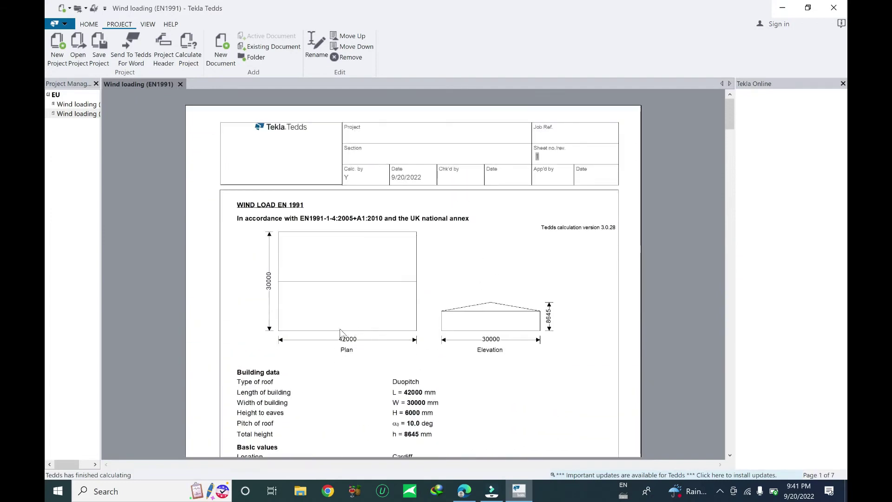
scroll(493, 292, down, 20)
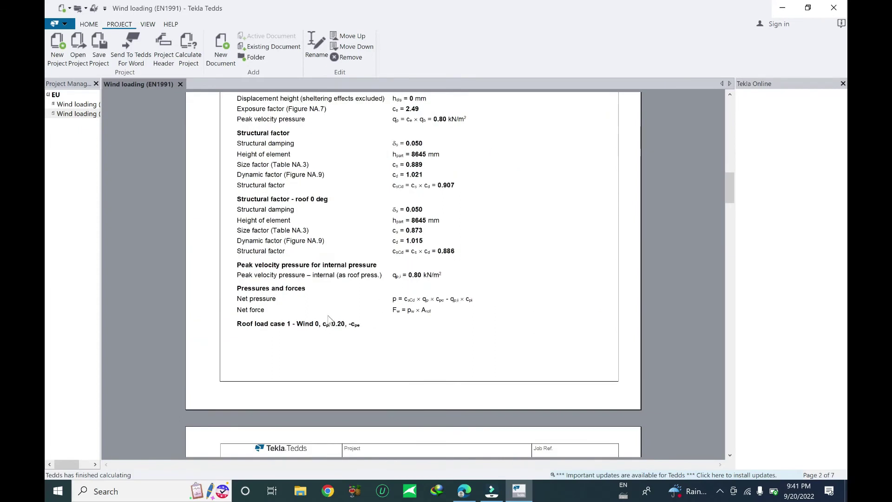
scroll(408, 279, down, 5)
scroll(409, 278, up, 2)
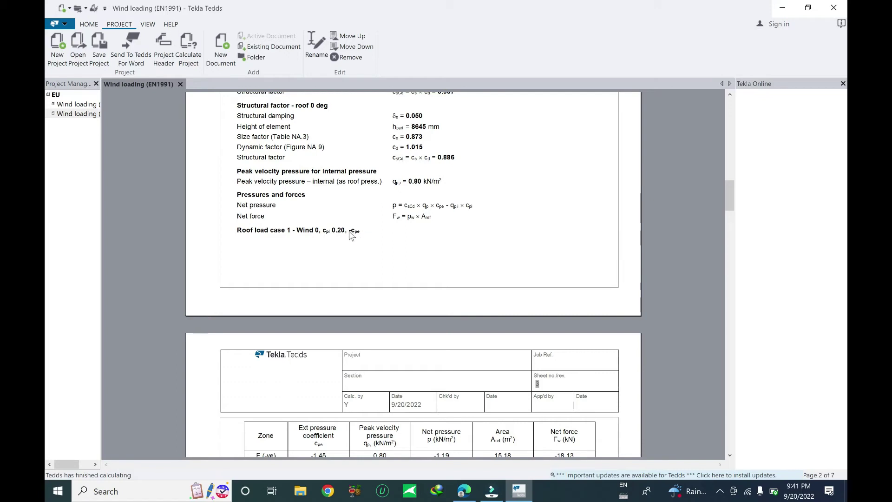
scroll(437, 263, down, 3)
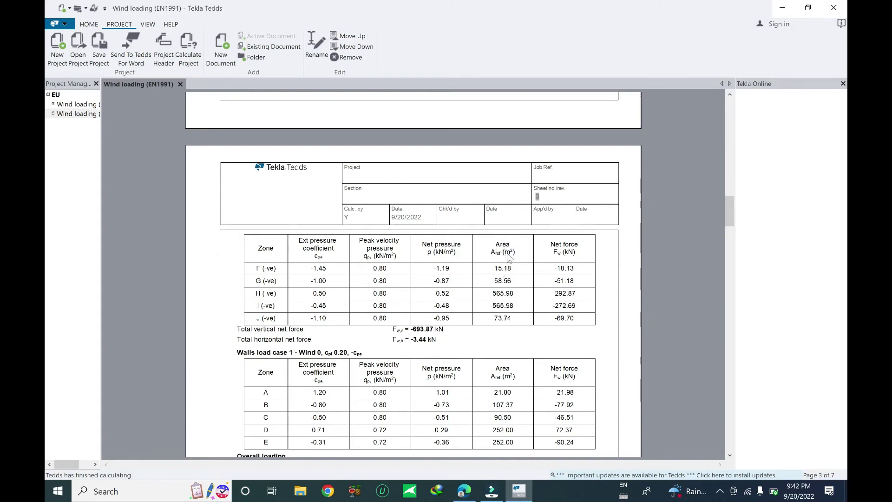
scroll(518, 287, down, 3)
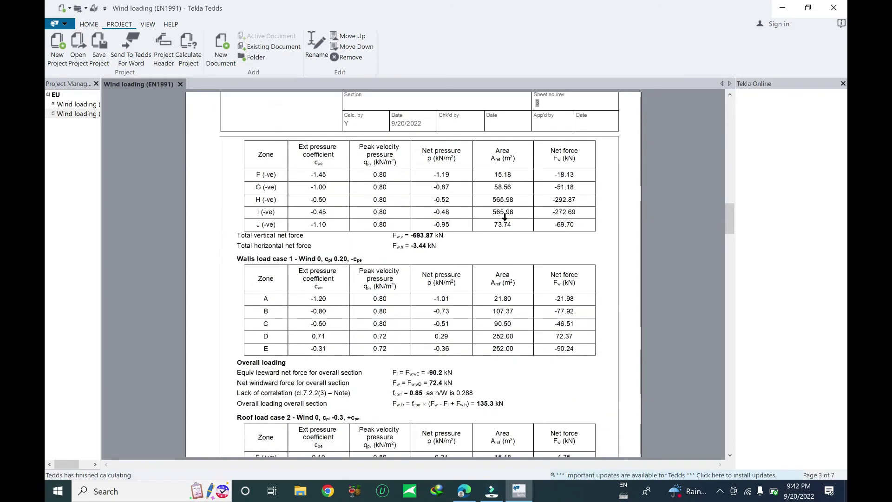
scroll(518, 242, down, 2)
scroll(519, 239, up, 5)
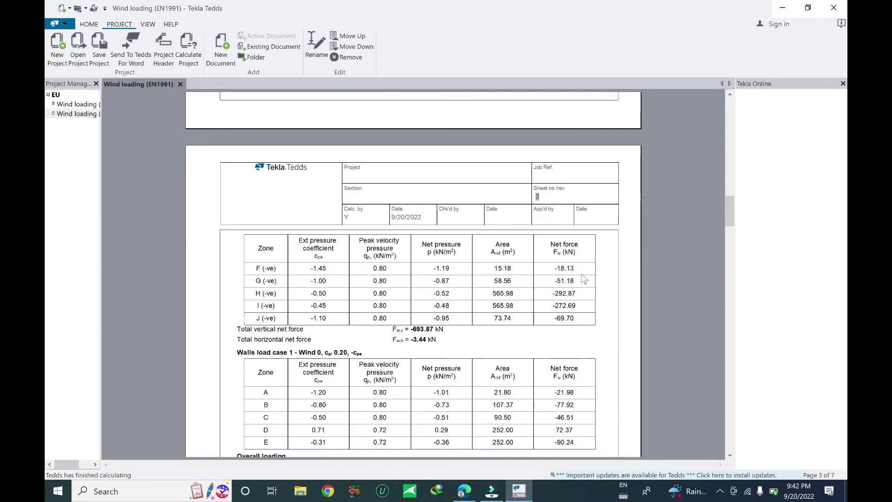
scroll(576, 311, down, 3)
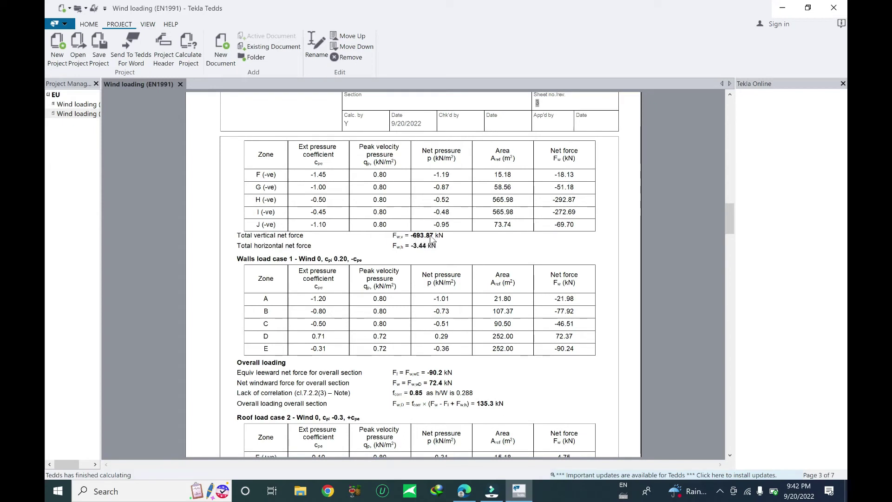
scroll(474, 250, down, 4)
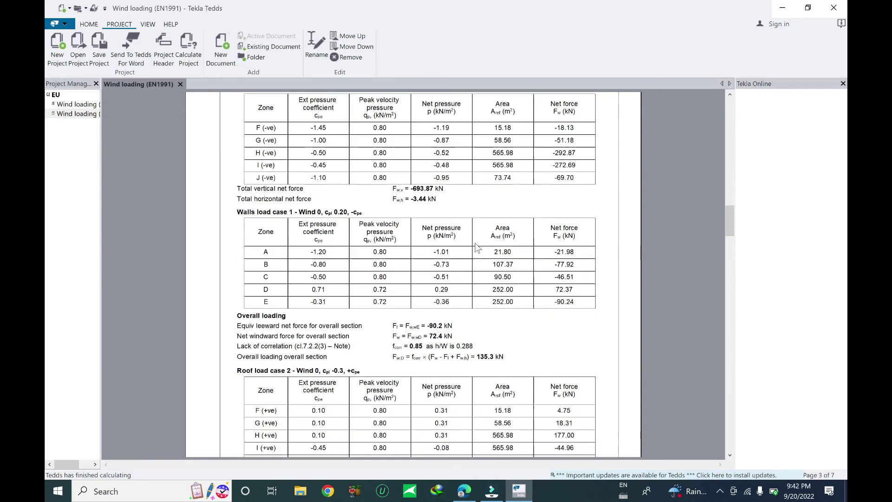
scroll(346, 284, up, 6)
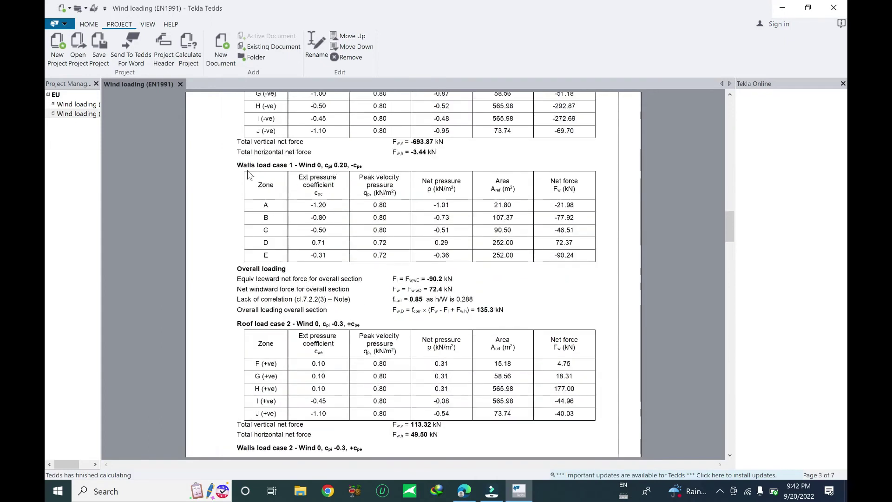
scroll(346, 284, up, 4)
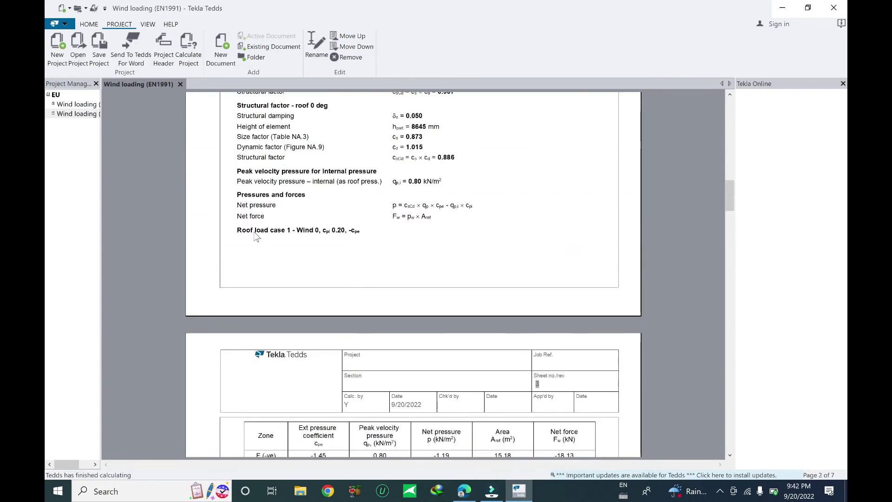
- Examine the walls load case 1 table and its overall loading, and compare them with roof load case 2
scroll(357, 249, down, 6)
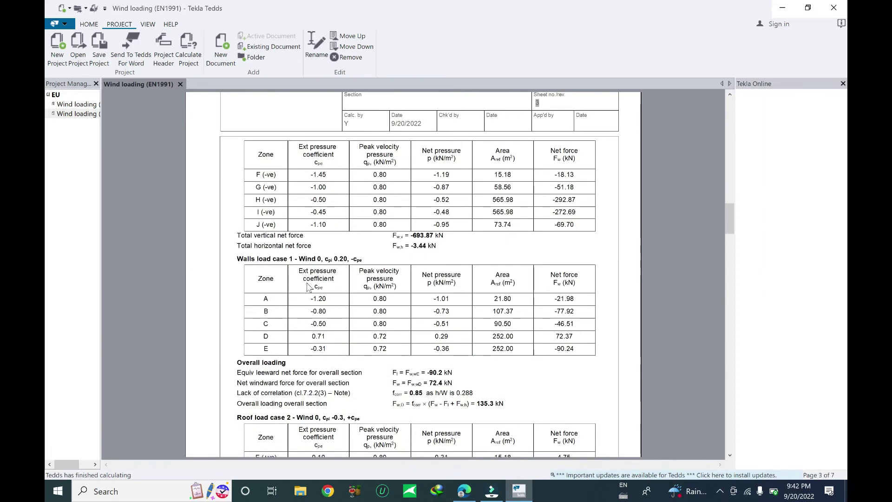
scroll(400, 288, down, 15)
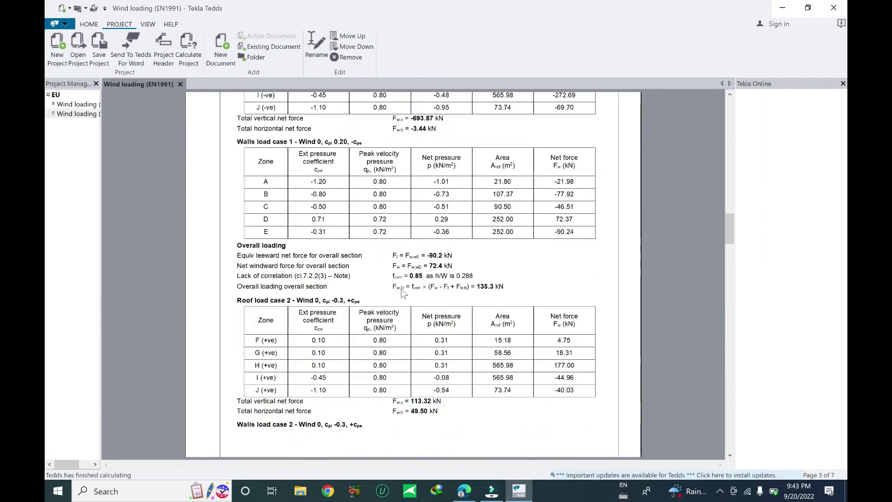
scroll(532, 283, down, 3)
scroll(530, 281, up, 15)
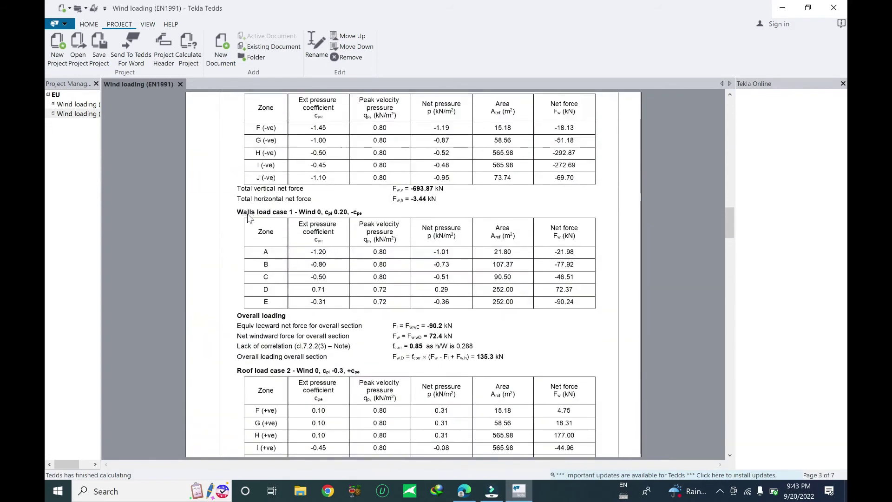
scroll(337, 297, down, 1)
scroll(338, 297, down, 3)
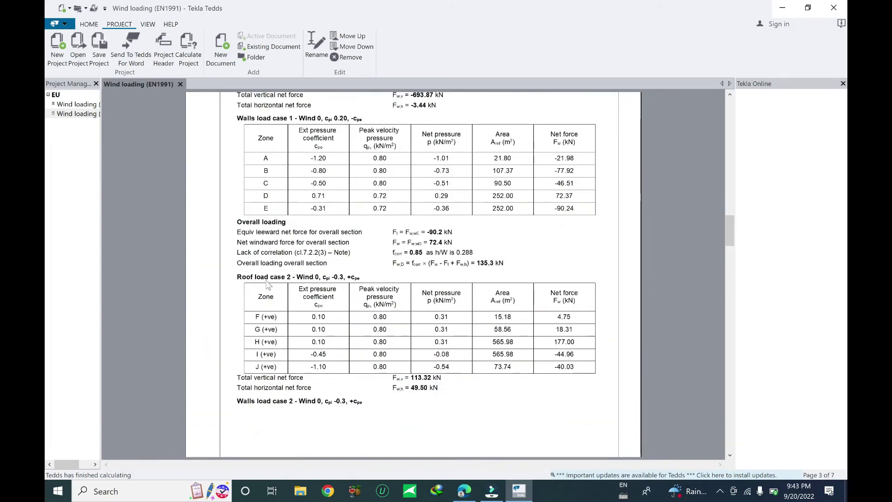
scroll(269, 283, up, 10)
scroll(280, 245, up, 10)
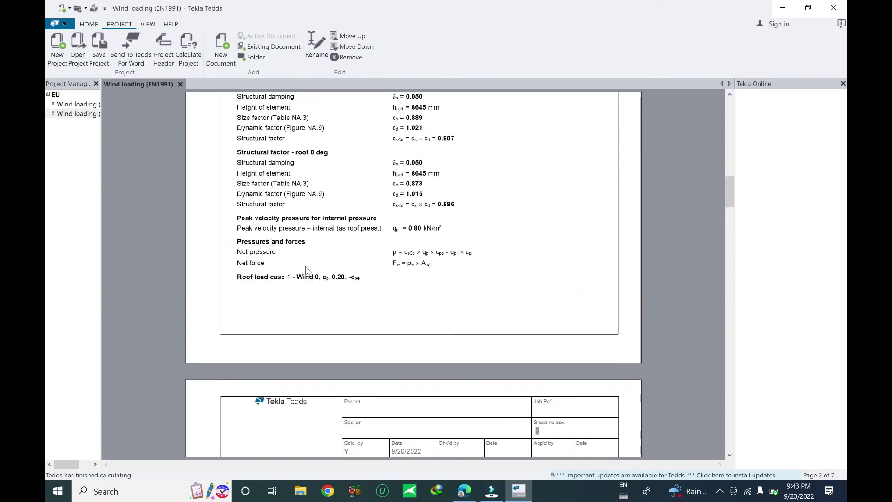
- Review the results of load cases 2, 3 and 4 through to the plan sketch of the duopitch roof zones
scroll(306, 269, down, 20)
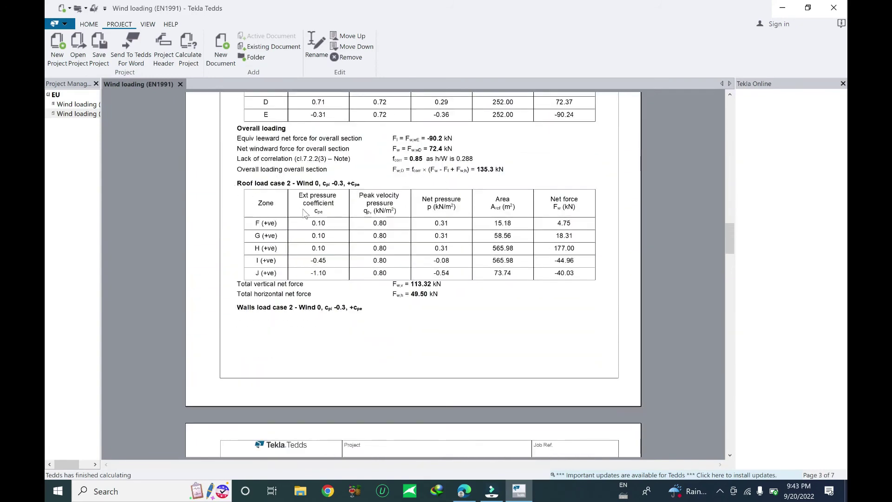
scroll(304, 212, down, 20)
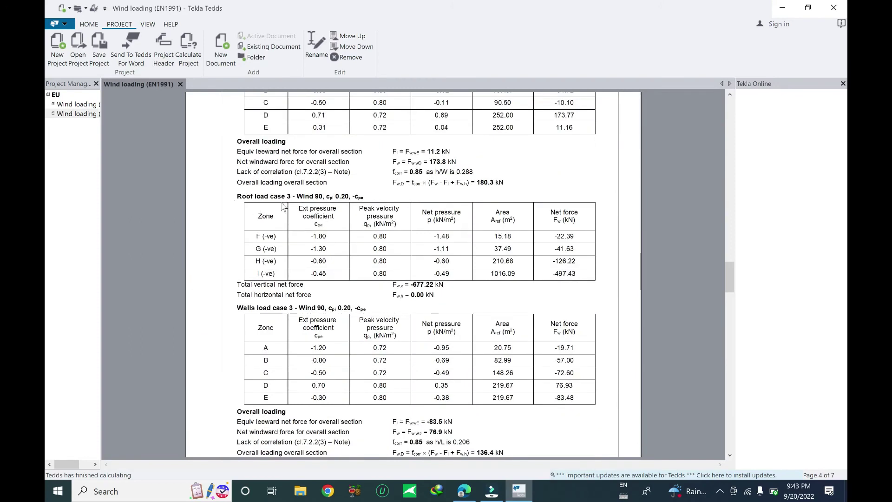
scroll(282, 235, down, 4)
scroll(242, 224, down, 14)
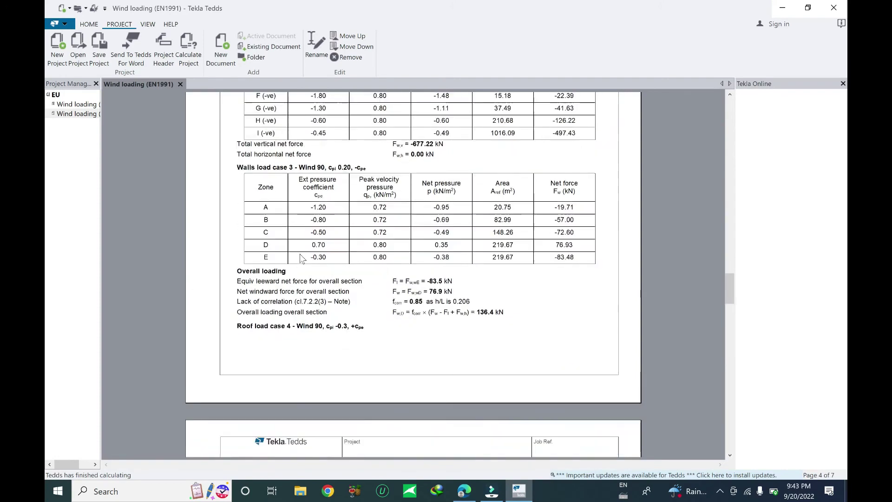
scroll(428, 248, down, 20)
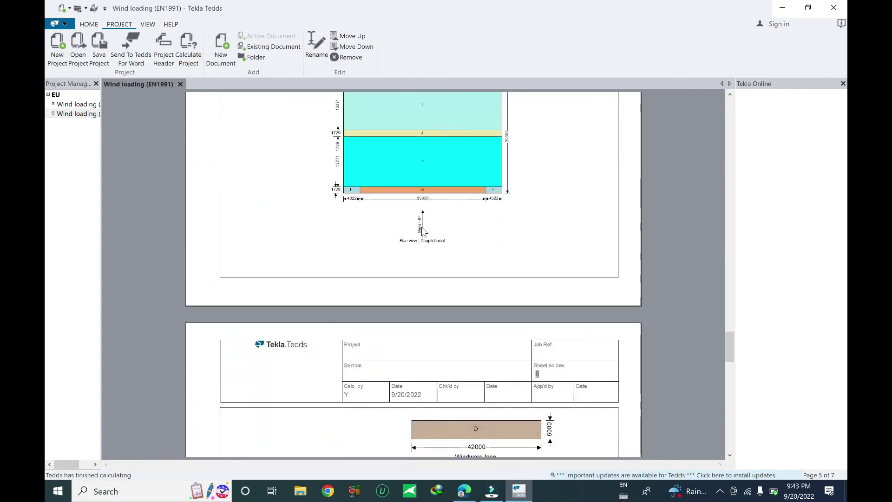
scroll(419, 249, up, 2)
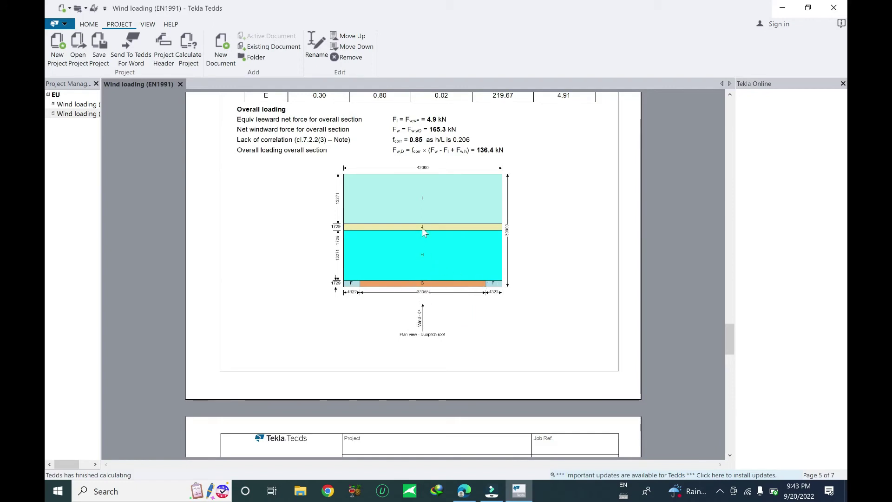
- Recheck the roof and wall tables of load cases 1 and 2 against the roof zones in the plan sketch
scroll(493, 332, up, 5)
scroll(493, 332, up, 10)
scroll(302, 292, up, 10)
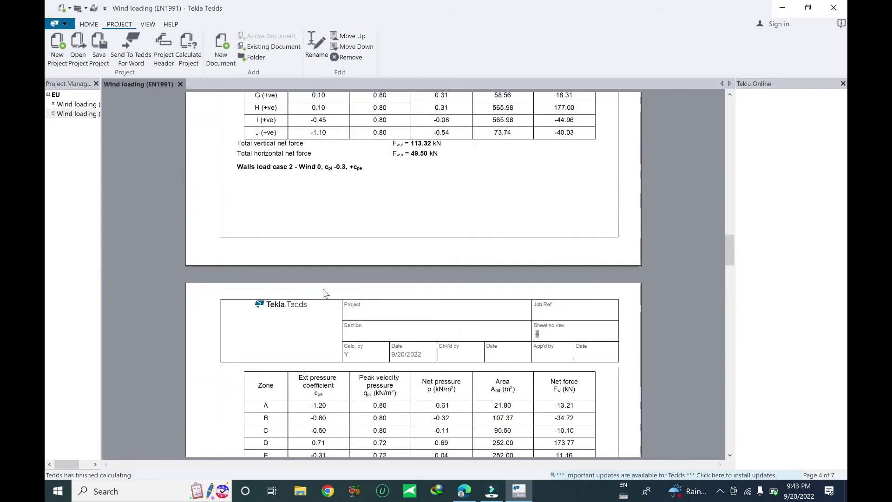
scroll(292, 281, up, 3)
scroll(292, 281, up, 1)
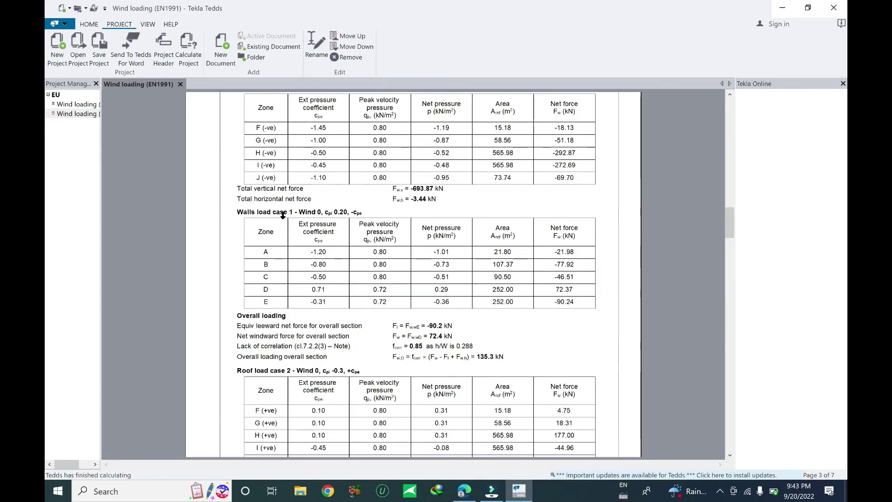
scroll(252, 216, up, 12)
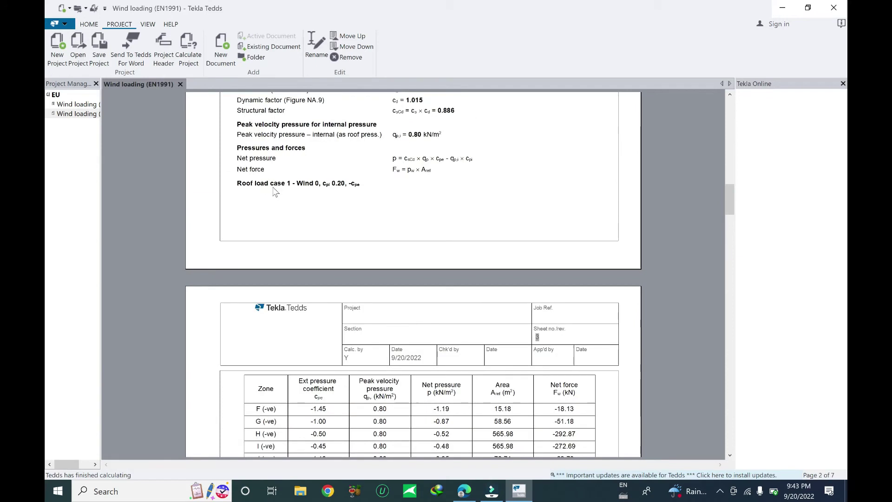
scroll(343, 206, up, 4)
scroll(353, 206, down, 4)
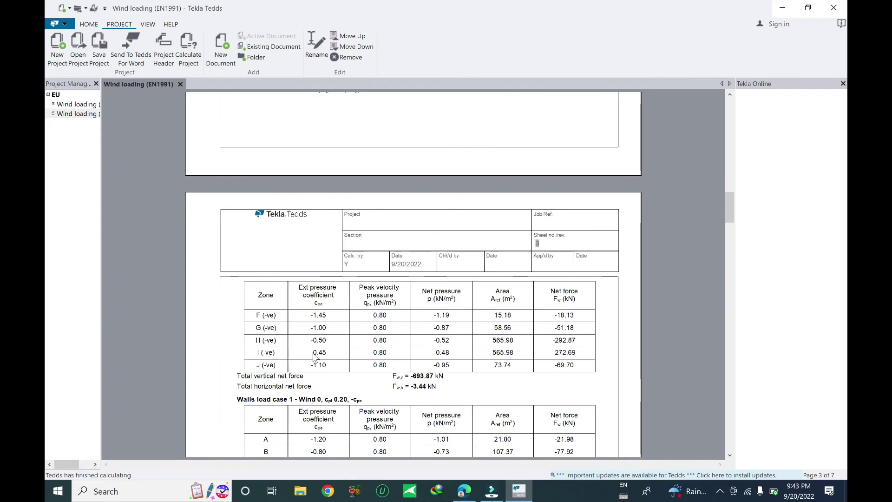
scroll(431, 353, down, 10)
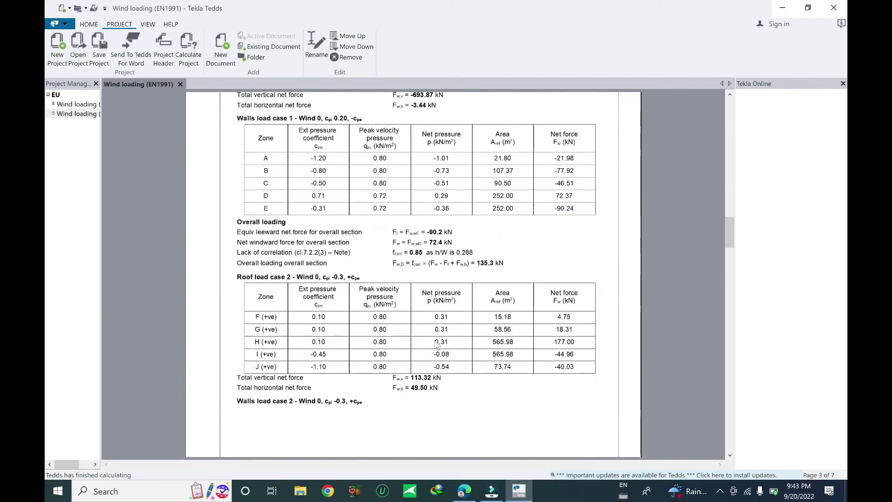
scroll(465, 325, up, 7)
scroll(500, 309, down, 2)
scroll(500, 309, down, 20)
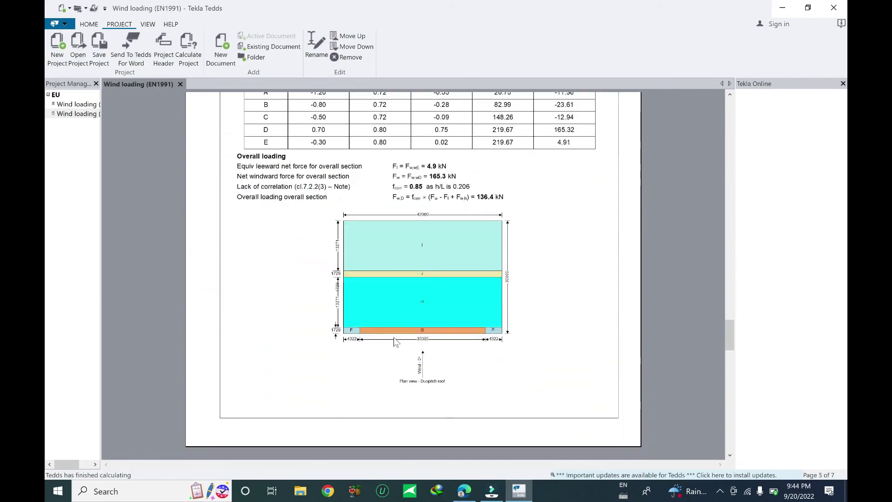
- Compare the roof and wall tables of load cases 2, 3 and 4 with the wind face and roof zone sketches
scroll(412, 308, down, 8)
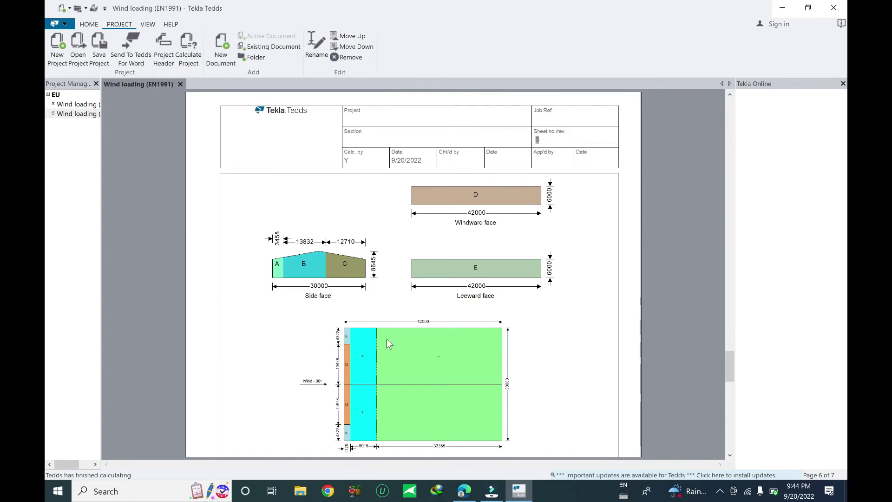
scroll(418, 348, up, 2)
scroll(431, 353, up, 15)
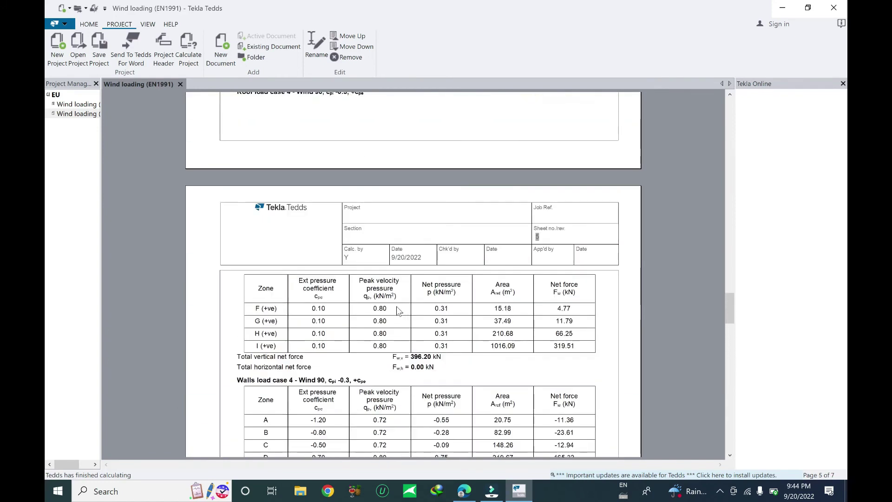
scroll(348, 253, up, 5)
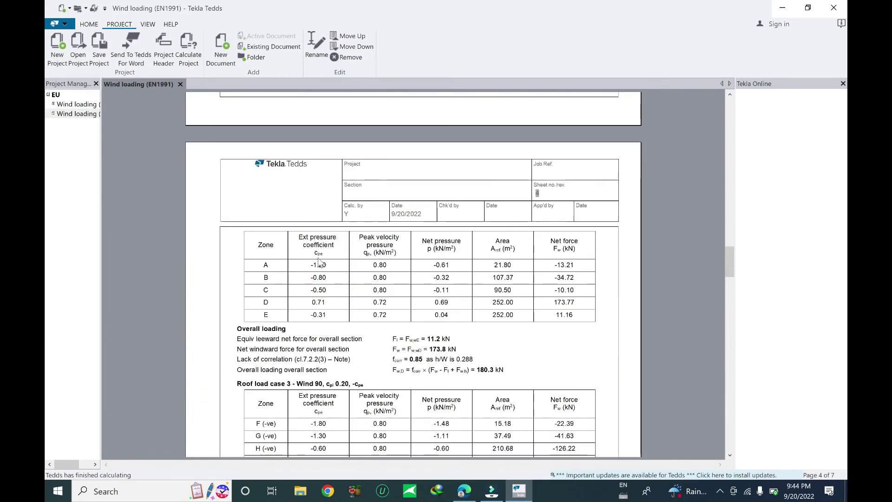
scroll(272, 355, up, 6)
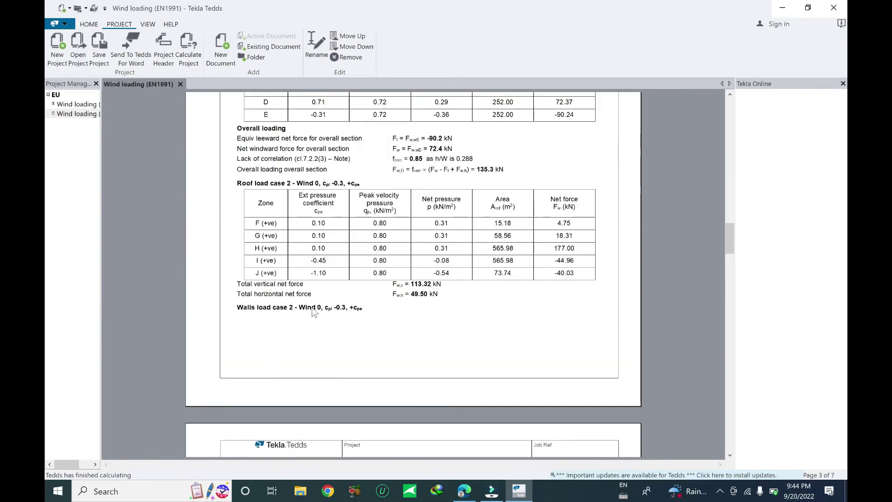
scroll(342, 318, up, 3)
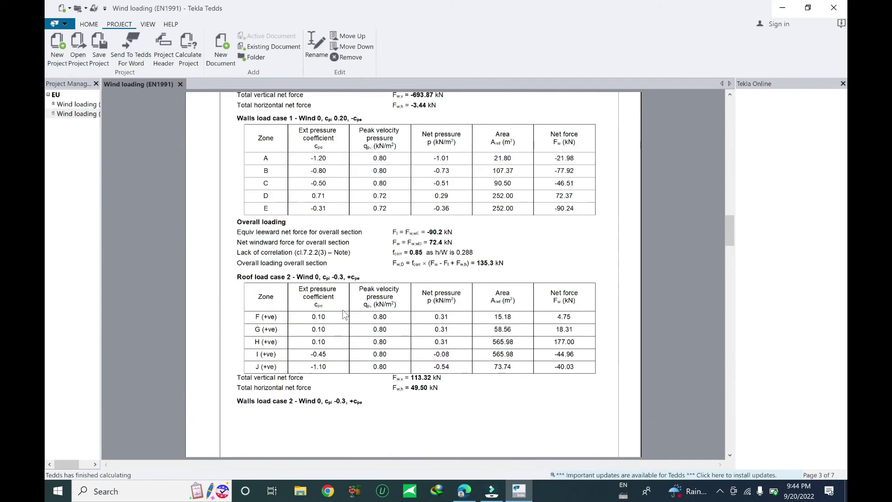
scroll(343, 318, down, 9)
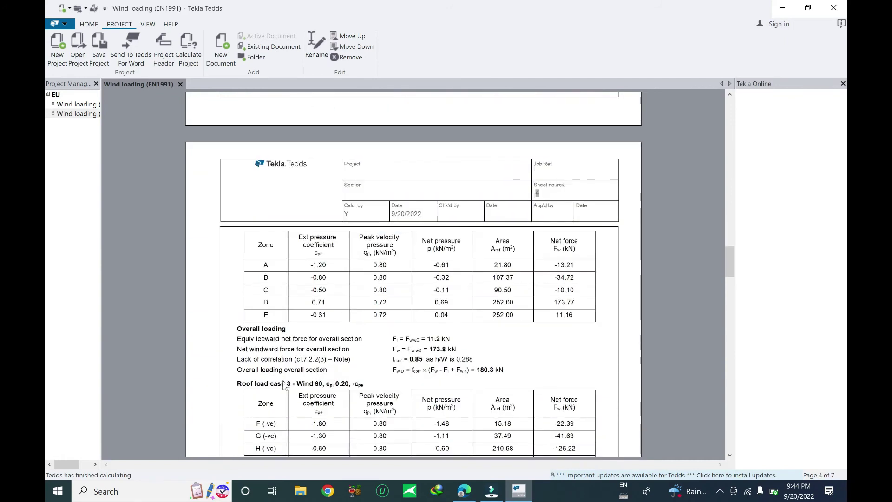
scroll(320, 367, down, 2)
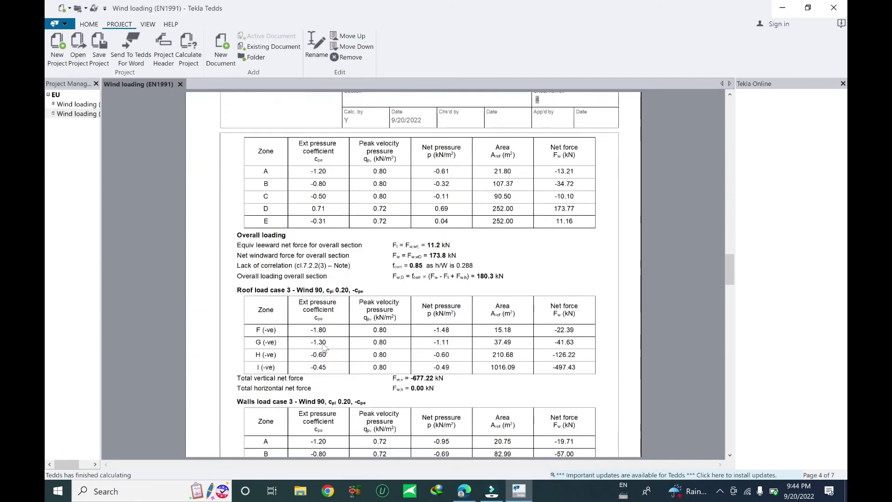
scroll(341, 298, down, 4)
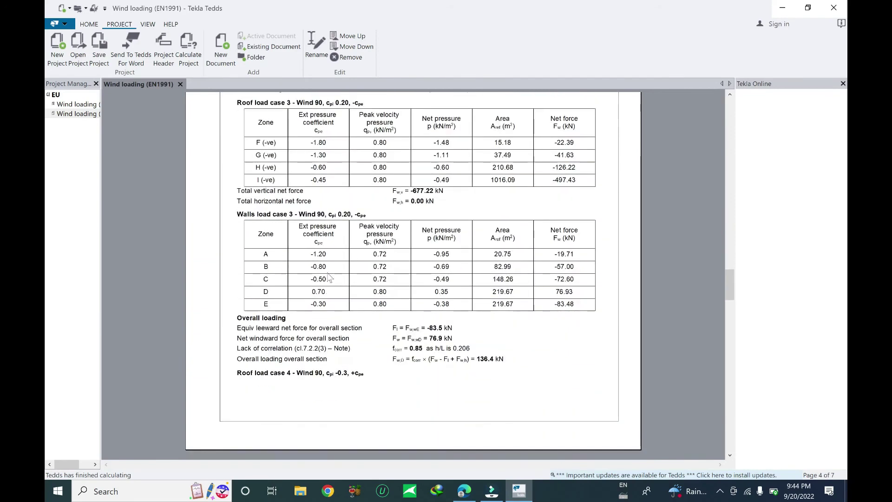
scroll(446, 274, up, 14)
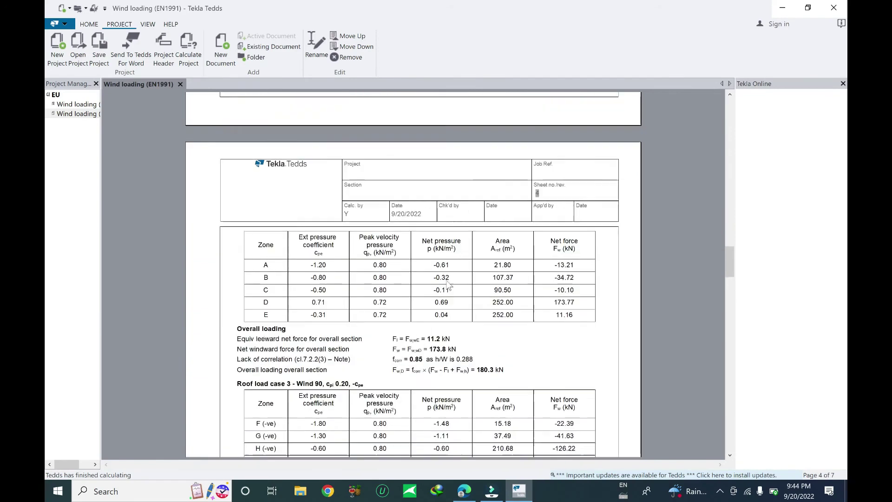
- Review the report's opening page, covering the building sketches, building data, basic wind values and orography
scroll(448, 273, up, 20)
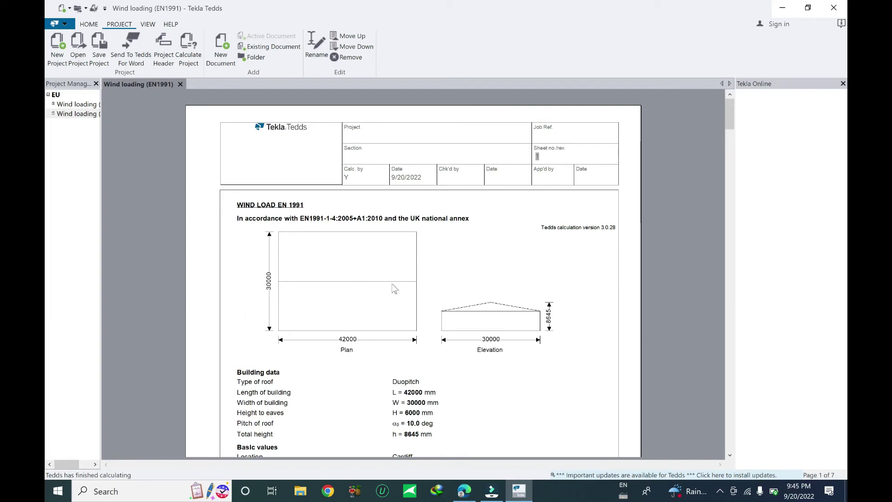
scroll(392, 285, down, 3)
scroll(325, 260, up, 3)
scroll(376, 288, down, 15)
scroll(558, 277, up, 6)
scroll(498, 245, up, 10)
scroll(549, 320, down, 3)
scroll(549, 321, down, 17)
scroll(623, 301, up, 6)
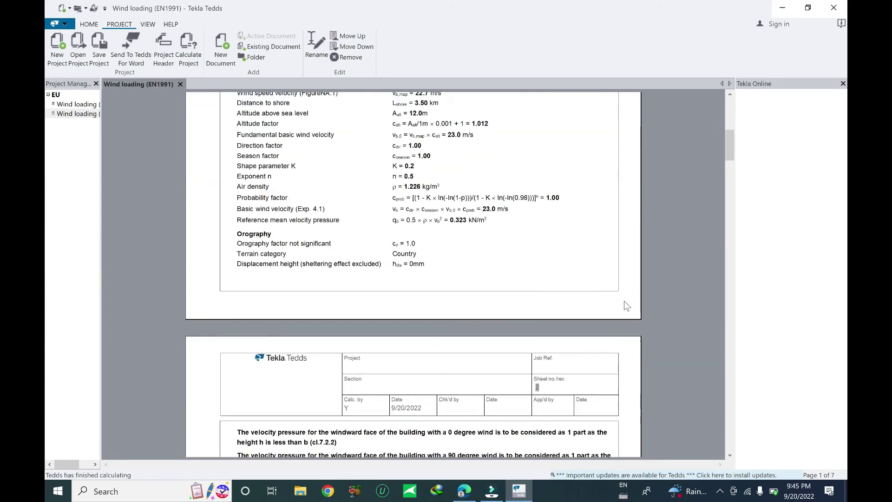
scroll(516, 274, up, 3)
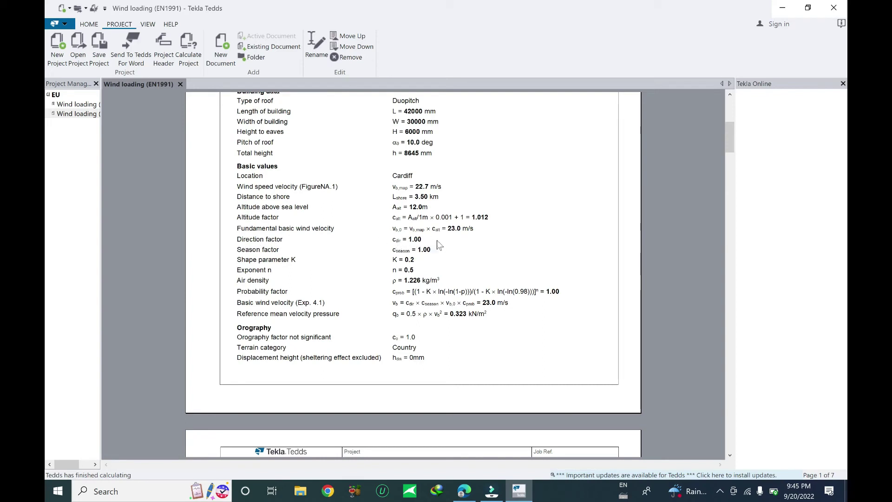
scroll(479, 314, up, 4)
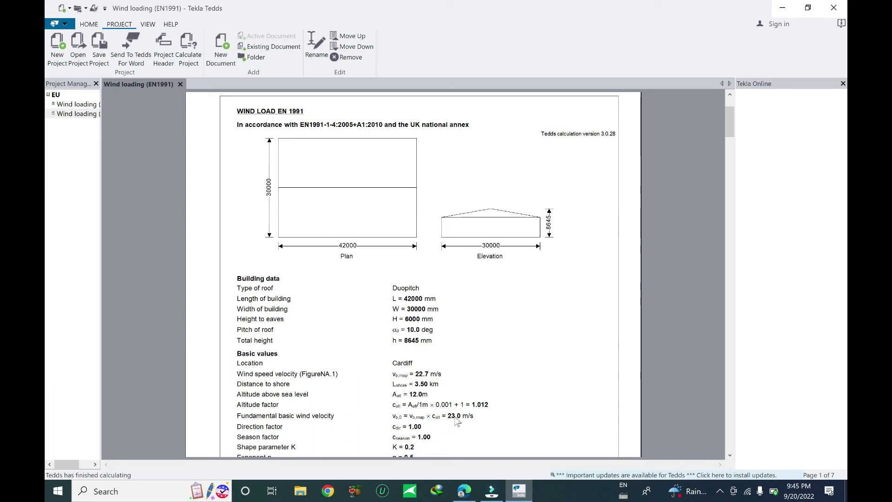
scroll(389, 408, down, 4)
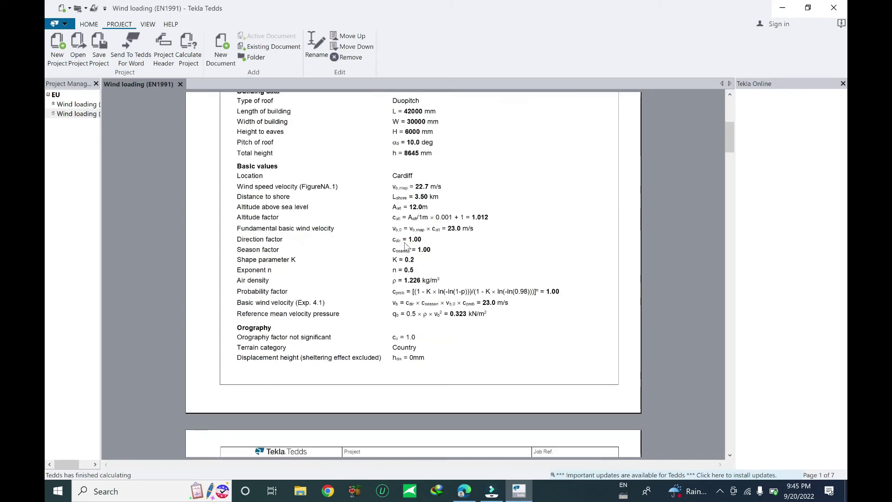
scroll(400, 246, up, 4)
- Skim the load case tables through to the wall face sketches and the 90-degree wind roof plan
scroll(483, 304, down, 10)
scroll(484, 304, down, 15)
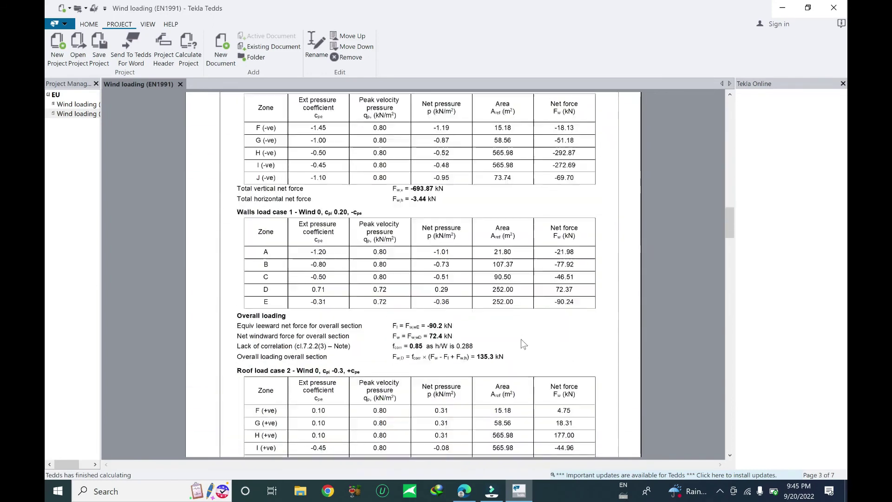
scroll(523, 341, down, 15)
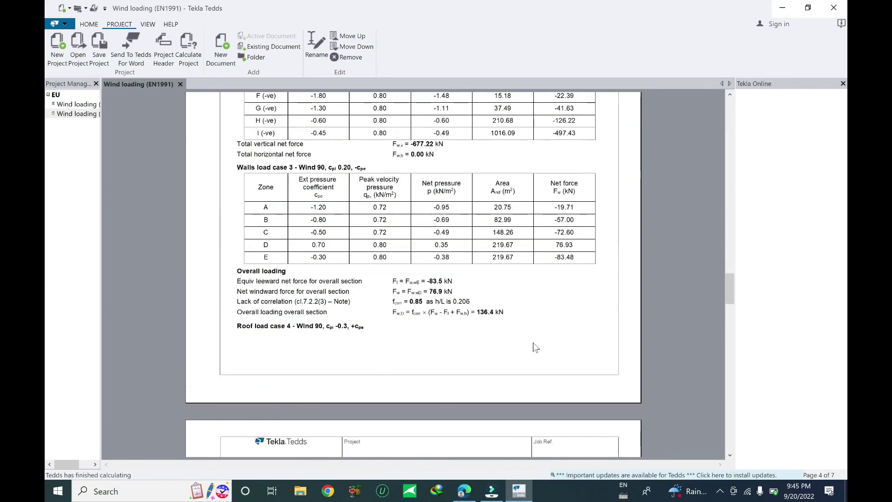
scroll(524, 350, down, 10)
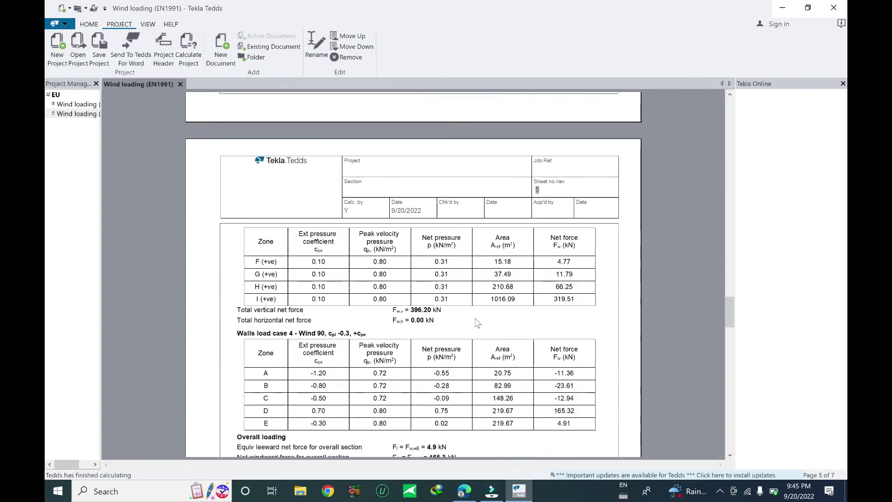
scroll(483, 328, down, 10)
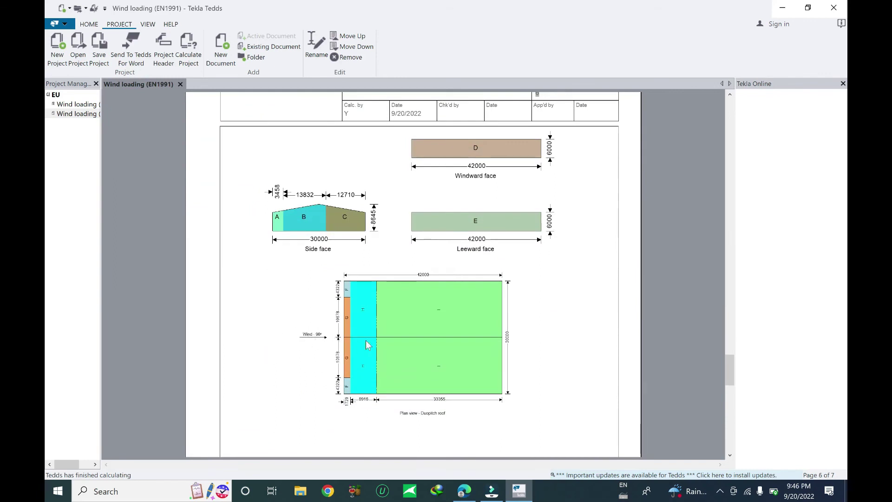
- Examine the 0-degree wind roof plan together with its windward, leeward and side face zone sketches
scroll(367, 343, down, 4)
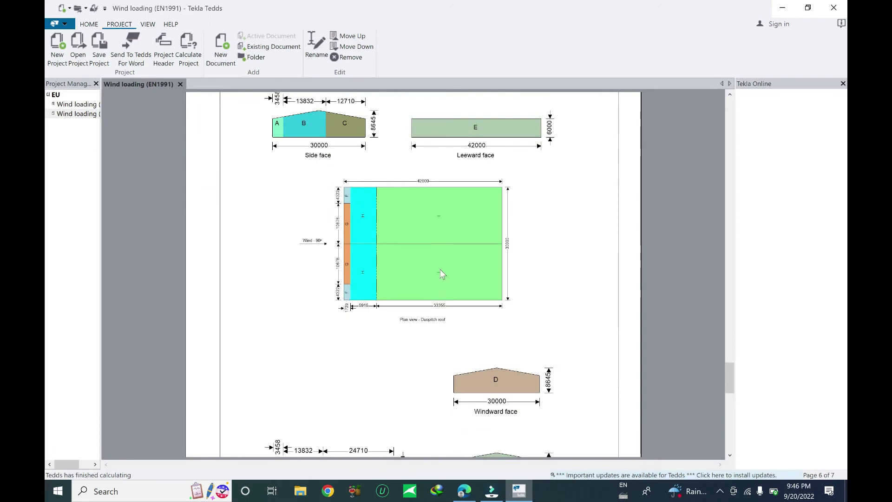
scroll(439, 268, up, 2)
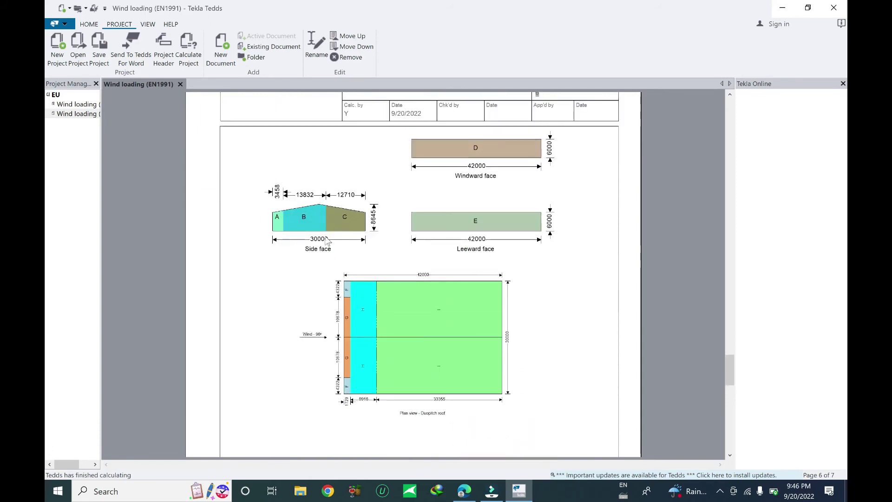
scroll(527, 274, up, 3)
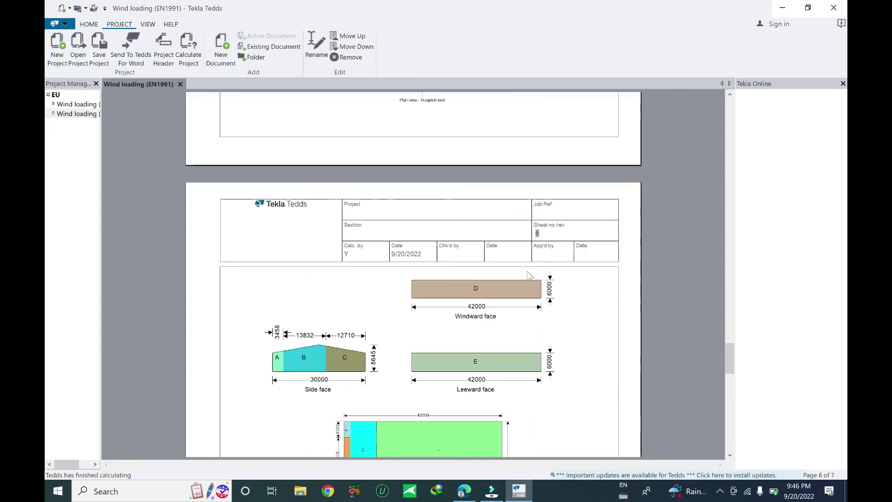
scroll(528, 275, up, 4)
scroll(439, 279, up, 2)
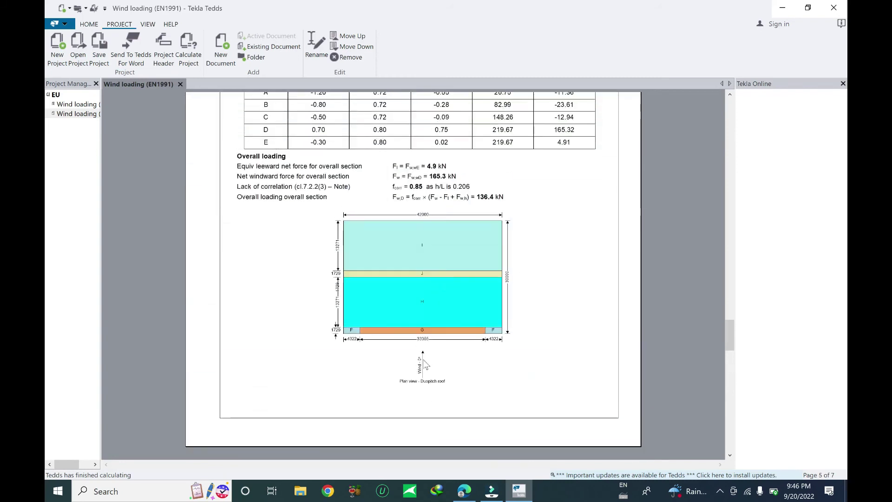
scroll(426, 365, down, 5)
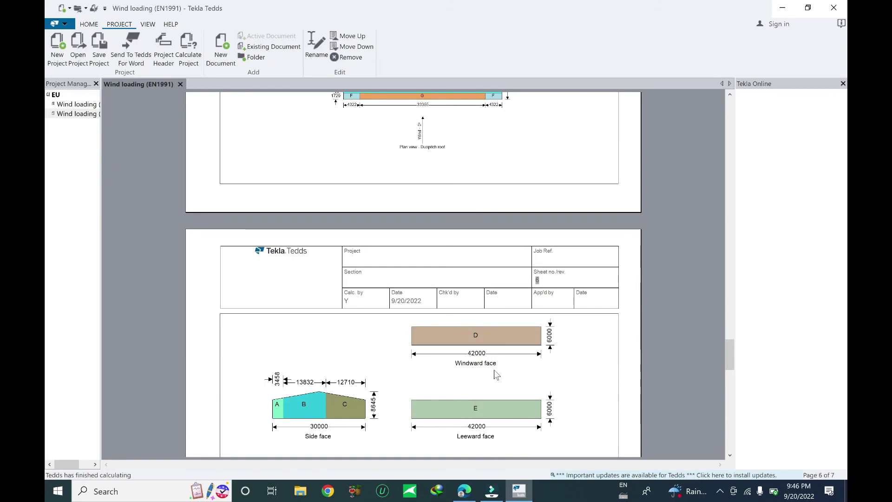
scroll(488, 377, down, 3)
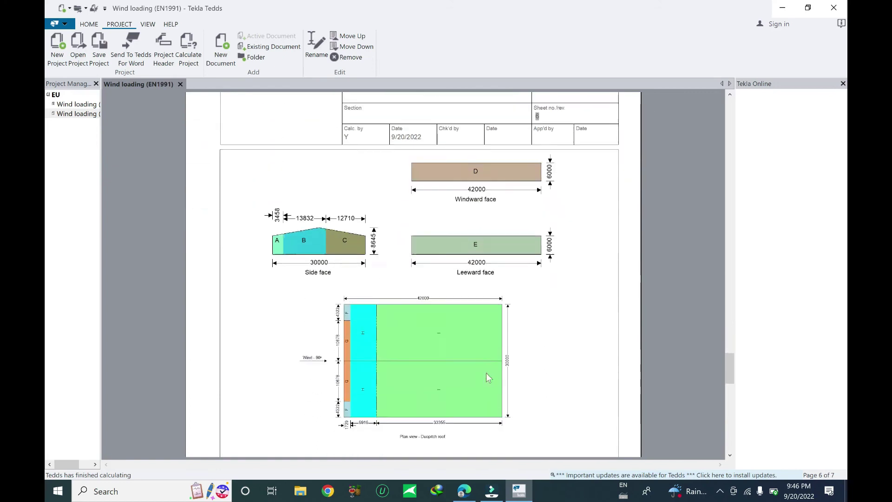
scroll(486, 373, down, 1)
scroll(455, 260, up, 2)
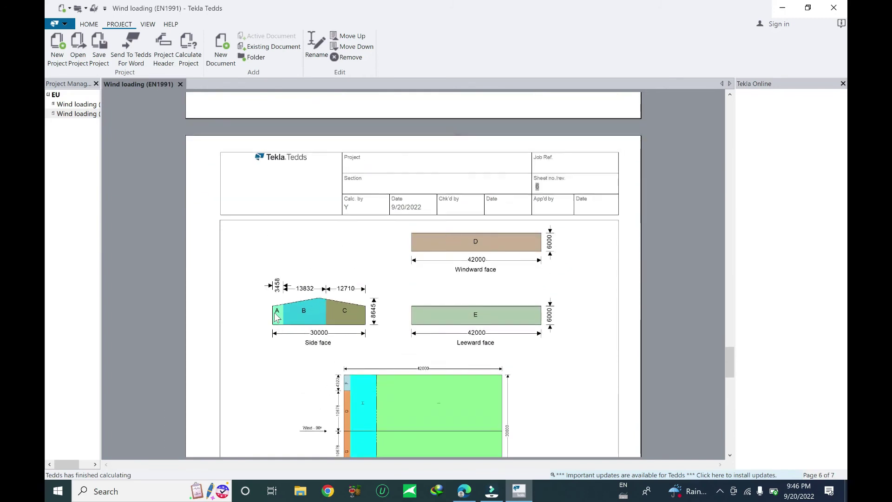
- Examine the 90-degree wind roof plan and its matching windward, leeward and side face zone sketches
scroll(535, 301, down, 4)
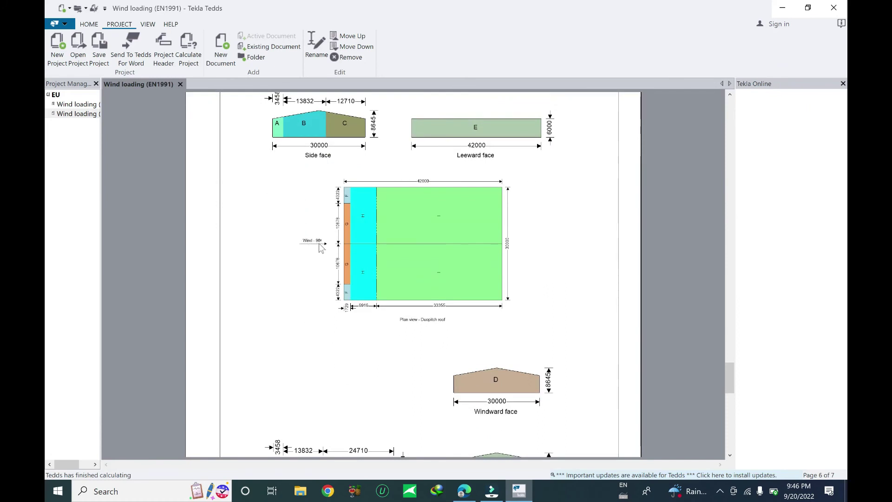
scroll(553, 324, down, 2)
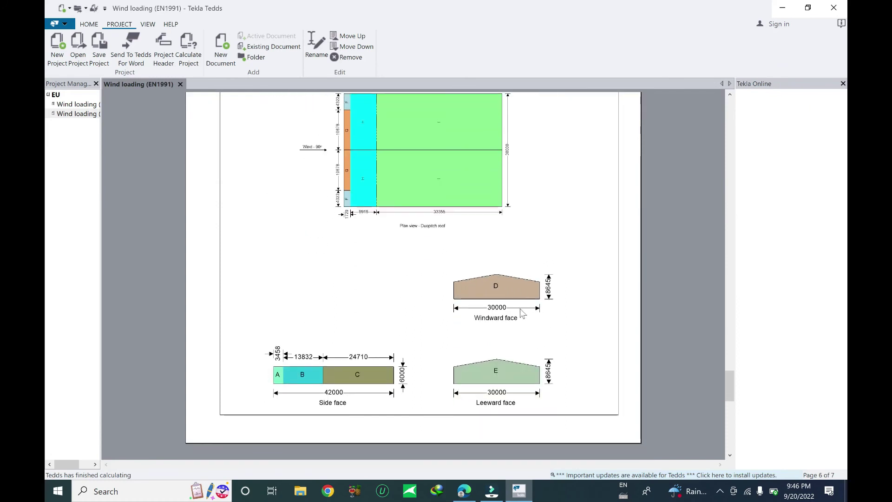
scroll(529, 309, up, 2)
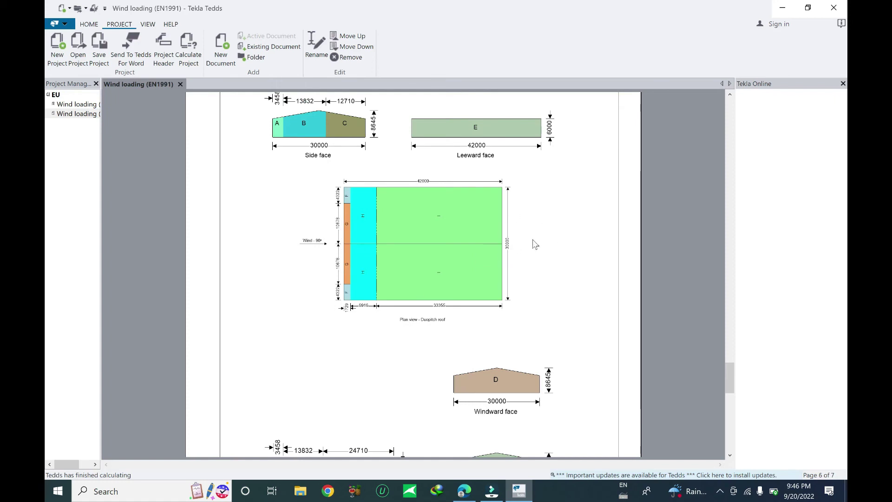
scroll(514, 234, down, 3)
scroll(391, 279, up, 3)
scroll(500, 316, down, 2)
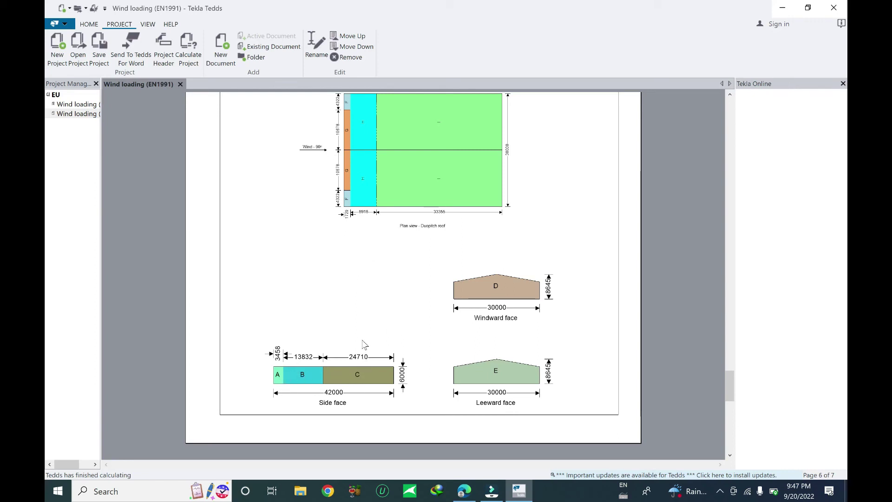
scroll(367, 331, down, 10)
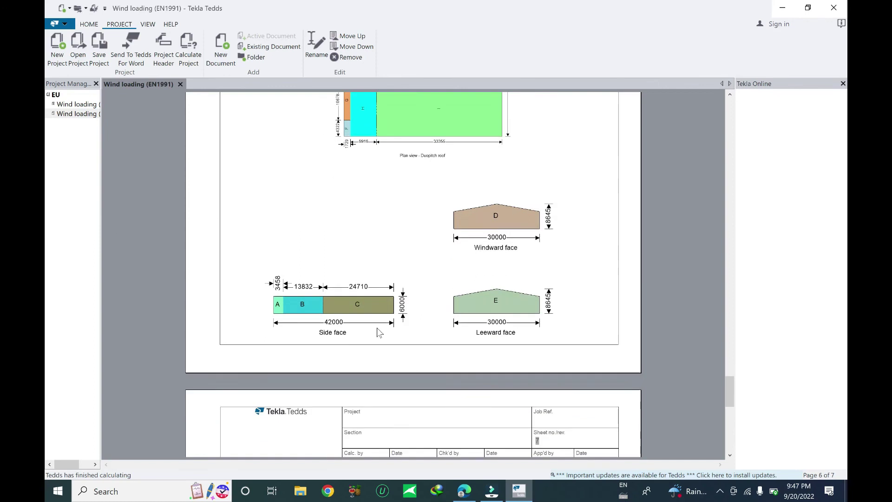
- Highlight the internal pressure coefficient in the walls load case 4 heading and compare it with the roof load case 4 heading
scroll(408, 316, up, 6)
scroll(414, 310, up, 10)
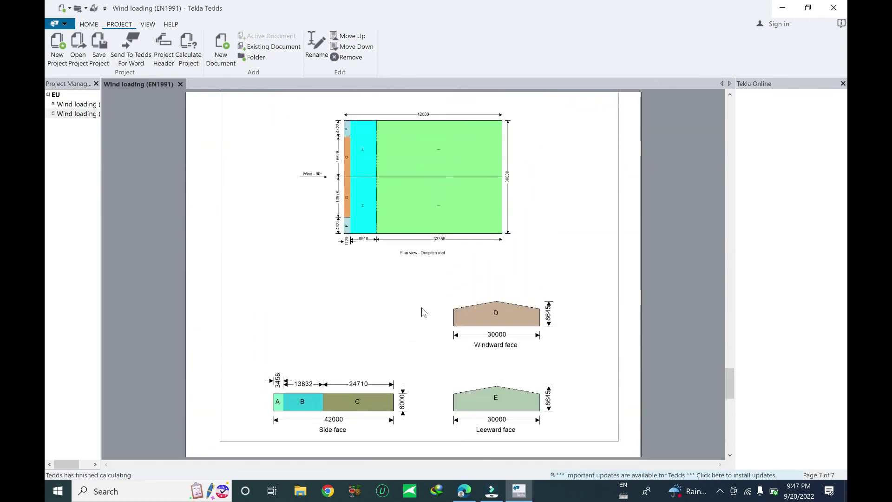
scroll(412, 285, up, 10)
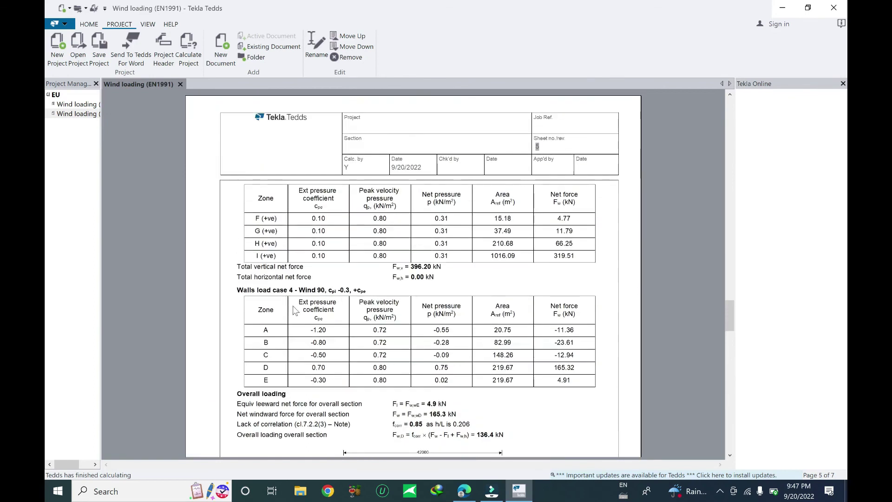
drag(239, 290, 330, 296)
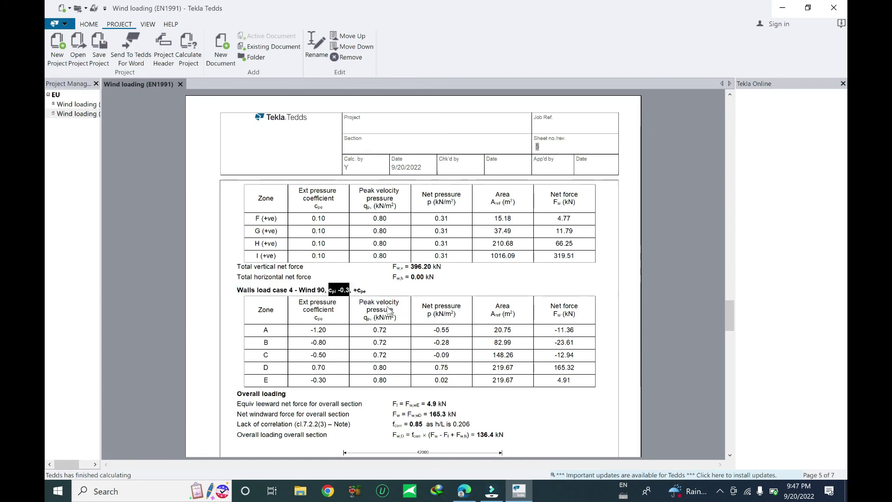
scroll(390, 310, up, 3)
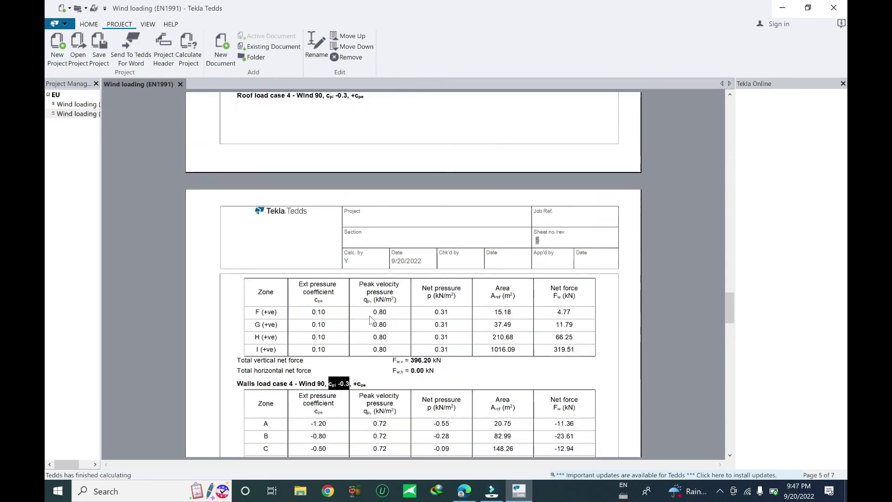
scroll(370, 319, up, 3)
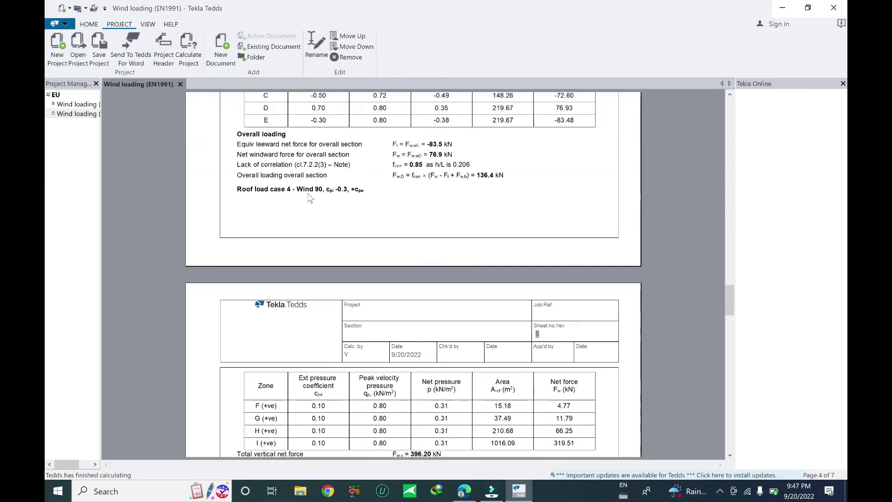
- Compare the roof and walls tables of load case 3 with those of load case 4 for the 90-degree wind
scroll(306, 192, down, 12)
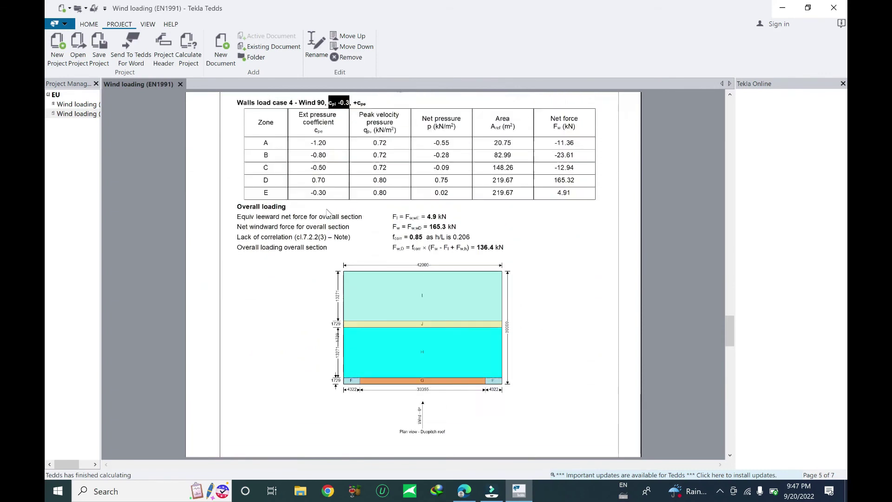
scroll(260, 238, up, 5)
scroll(260, 238, up, 20)
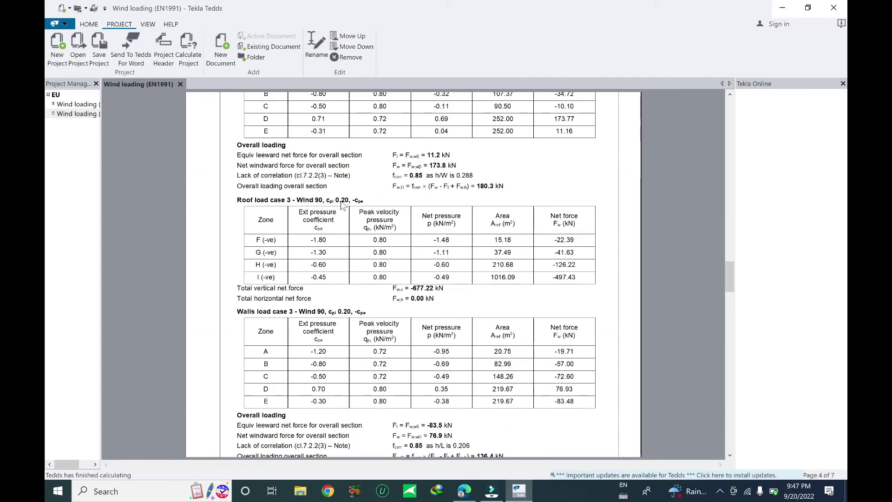
scroll(344, 204, down, 5)
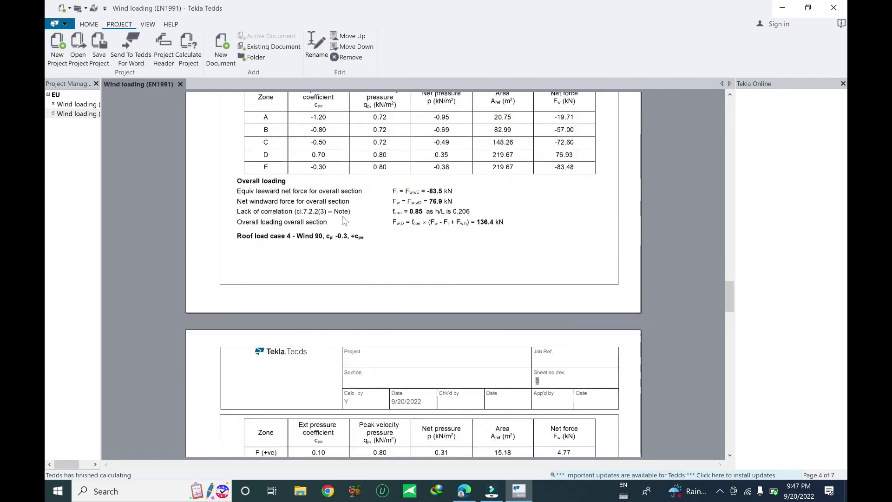
scroll(355, 206, up, 4)
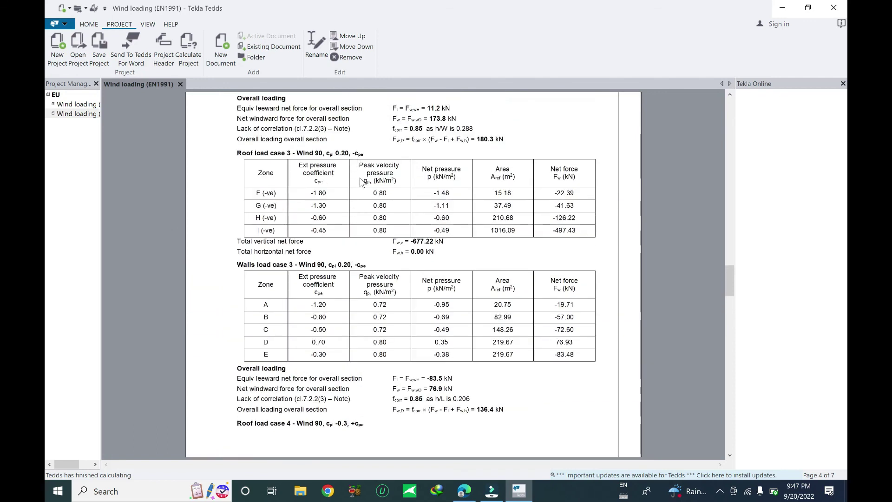
scroll(376, 243, down, 8)
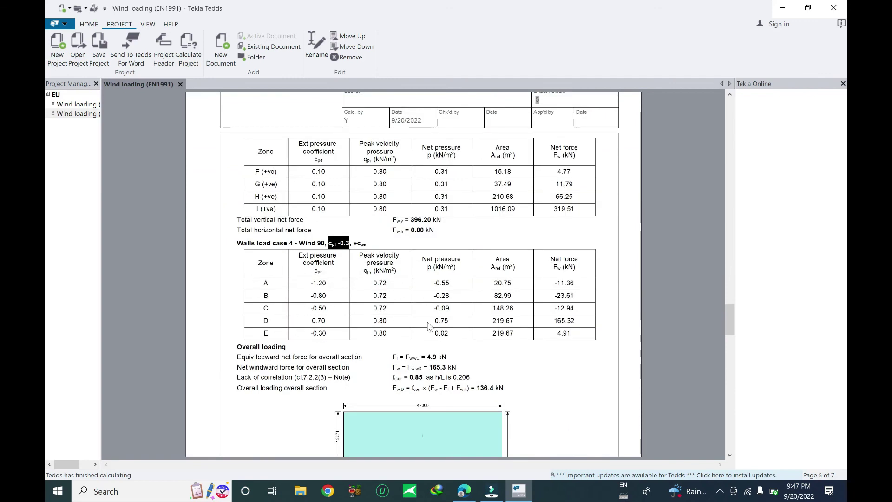
scroll(587, 345, up, 6)
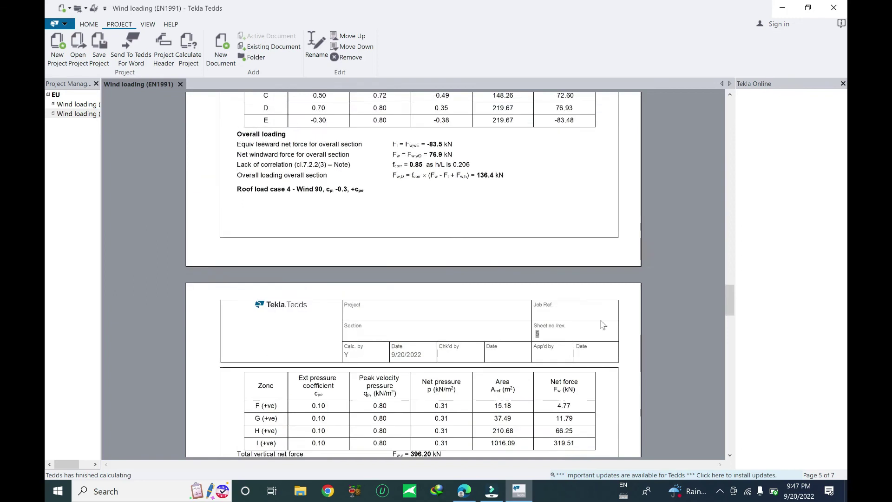
scroll(589, 278, down, 1)
scroll(587, 277, down, 5)
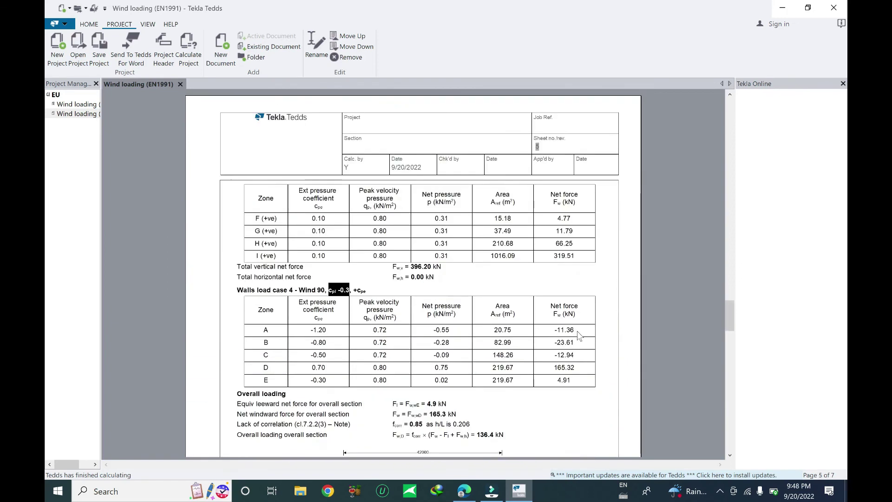
scroll(542, 335, up, 5)
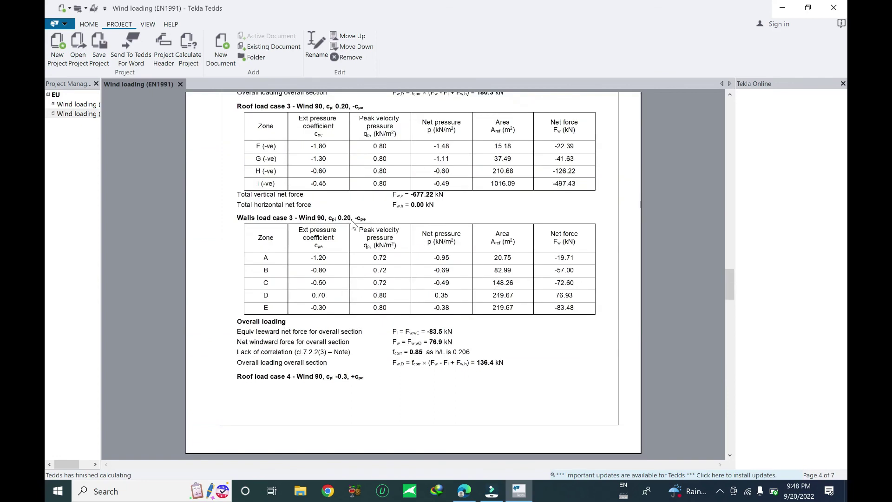
scroll(535, 314, down, 5)
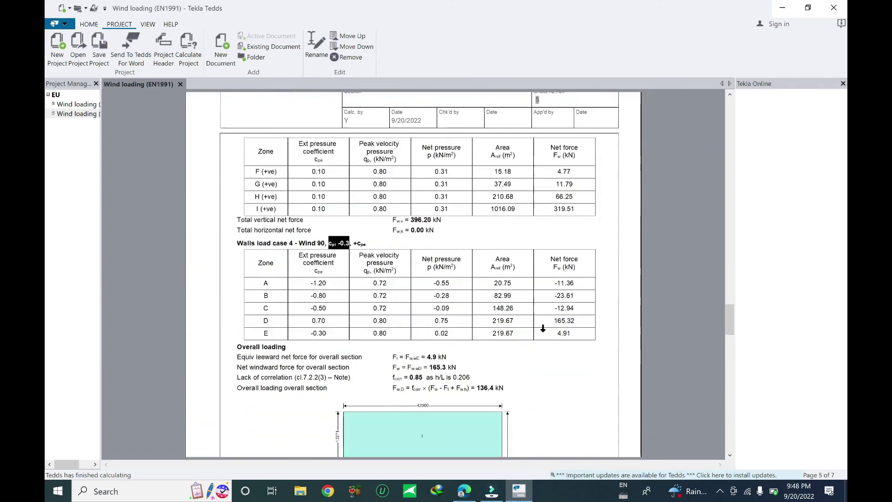
- Review the walls load case 4 results, the roof plans and the windward, leeward and side face sketches for both wind directions
scroll(476, 308, down, 4)
scroll(468, 305, up, 5)
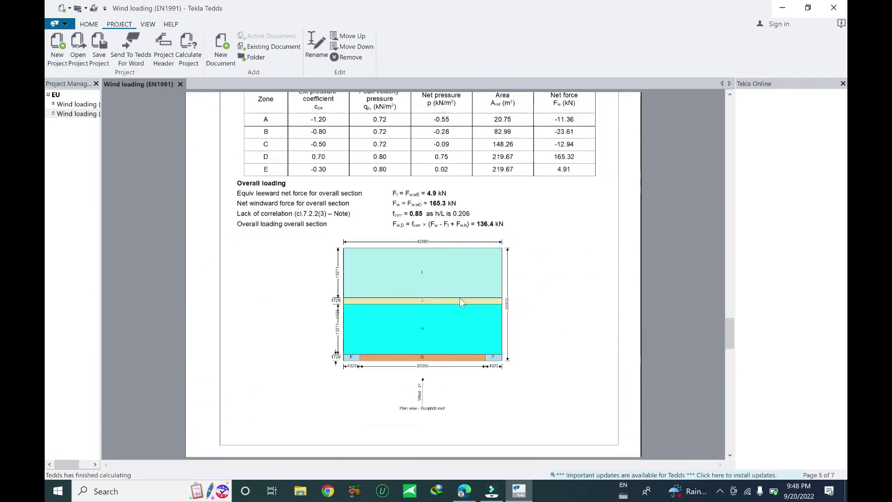
scroll(546, 360, down, 3)
scroll(546, 360, down, 1)
scroll(544, 350, up, 3)
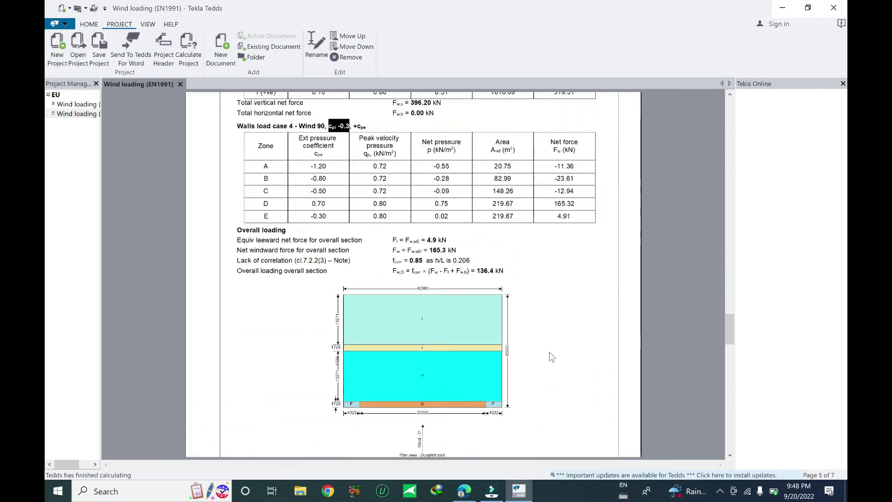
scroll(550, 344, down, 5)
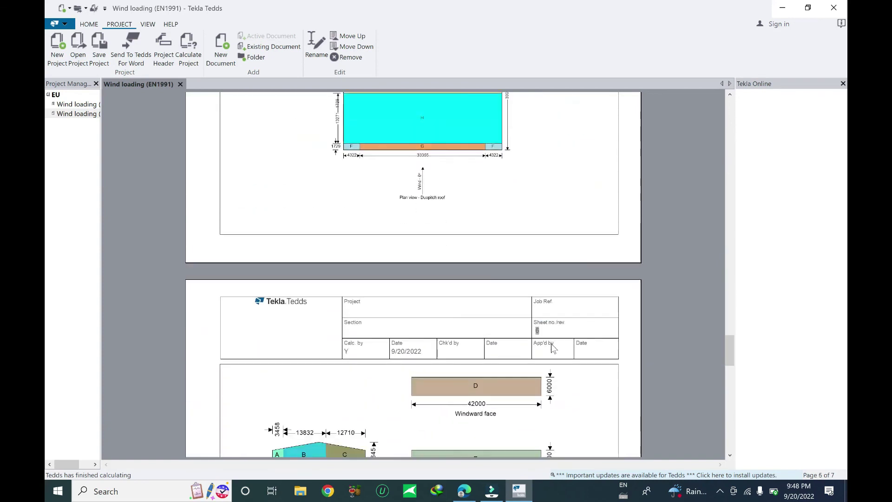
scroll(511, 339, down, 3)
scroll(477, 337, down, 3)
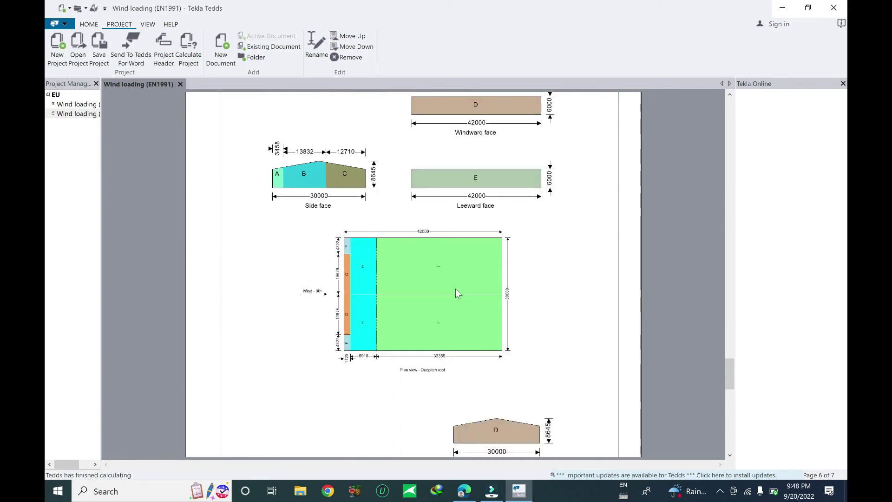
scroll(741, 296, down, 5)
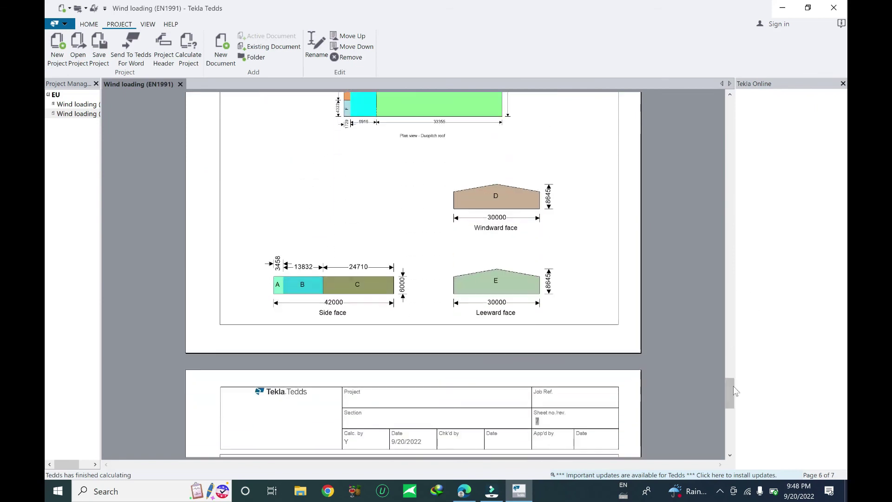
scroll(728, 395, down, 2)
- Return to the report's first page and skim the building data, velocity pressures and load case tables through to the last page
drag(728, 395, 715, 96)
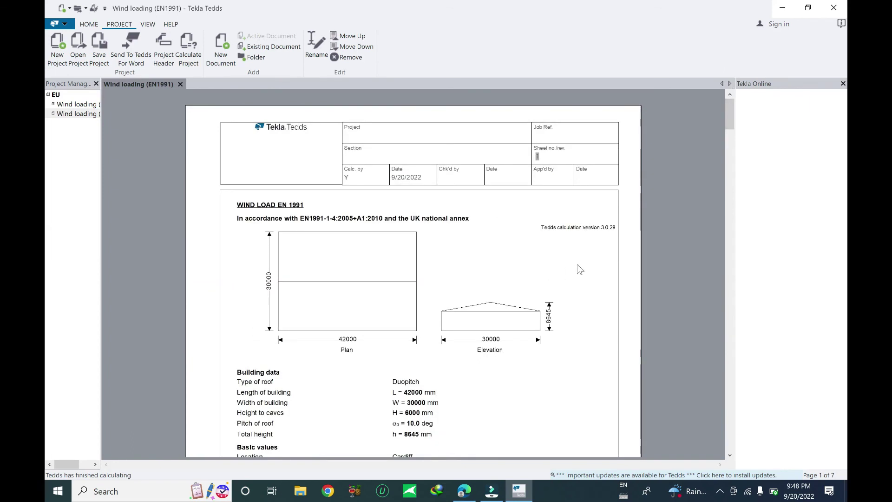
scroll(578, 272, down, 3)
scroll(599, 279, down, 15)
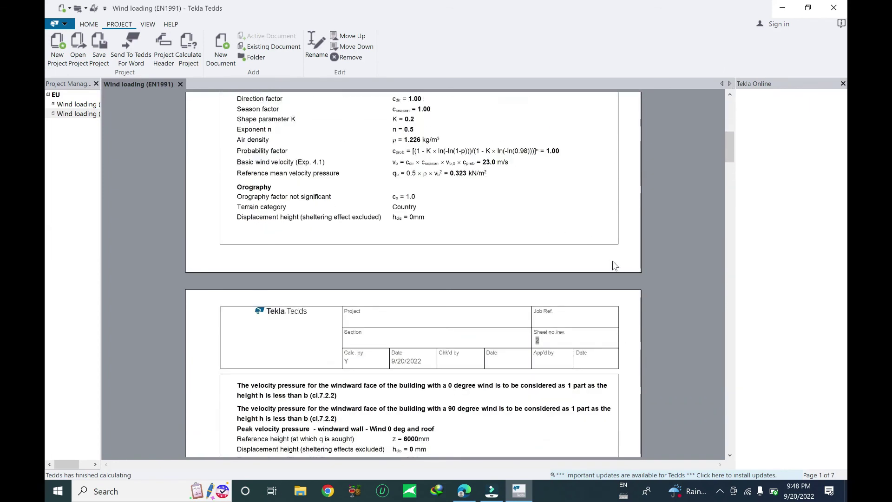
scroll(625, 265, down, 2)
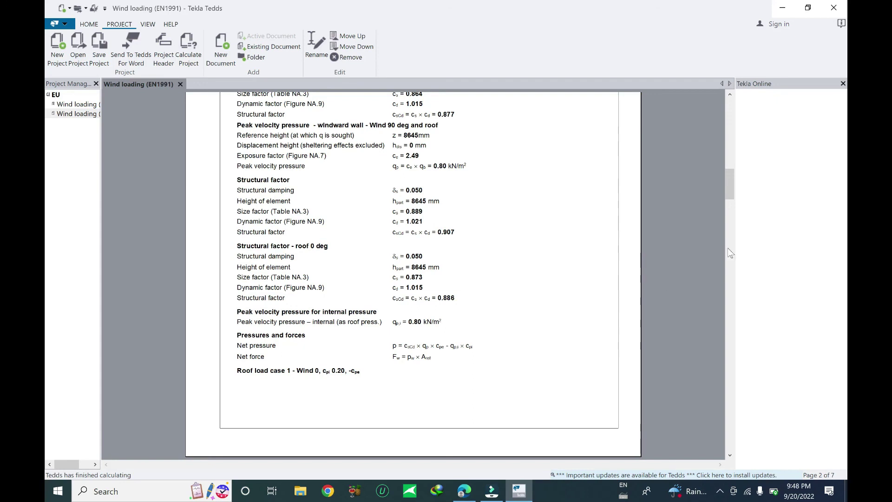
drag(730, 187, 724, 238)
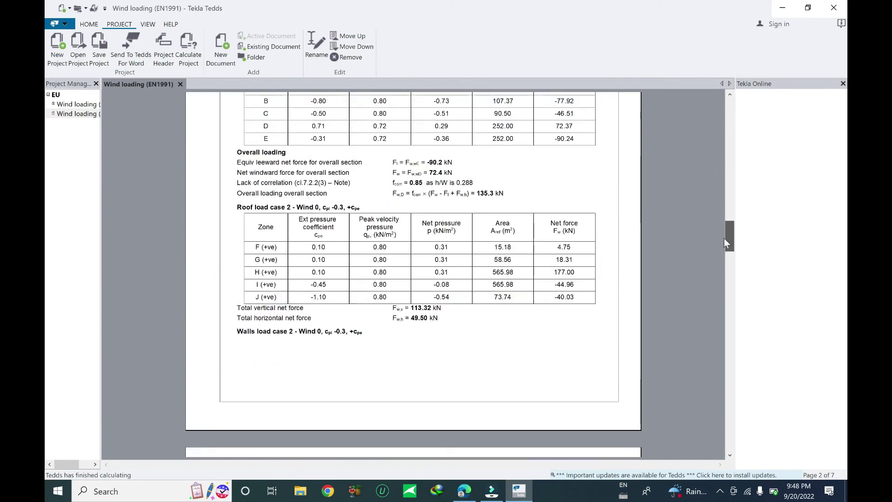
drag(723, 238, 728, 498)
click(719, 491)
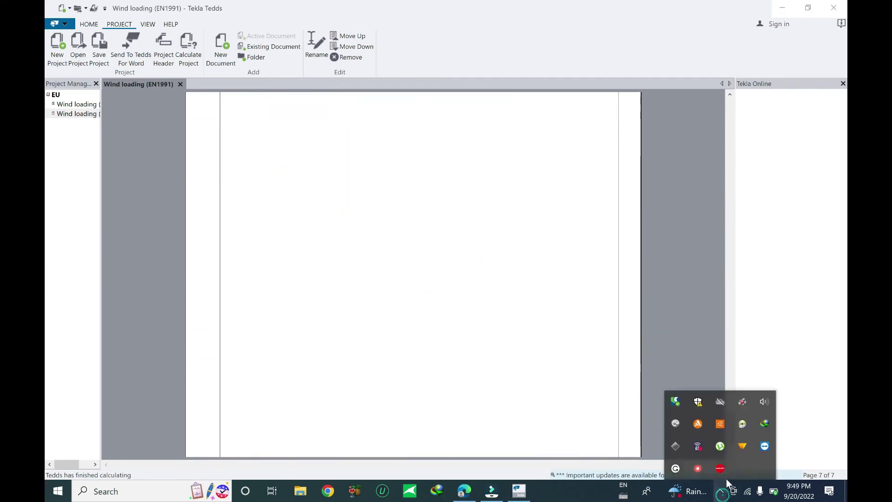
right_click(699, 471)
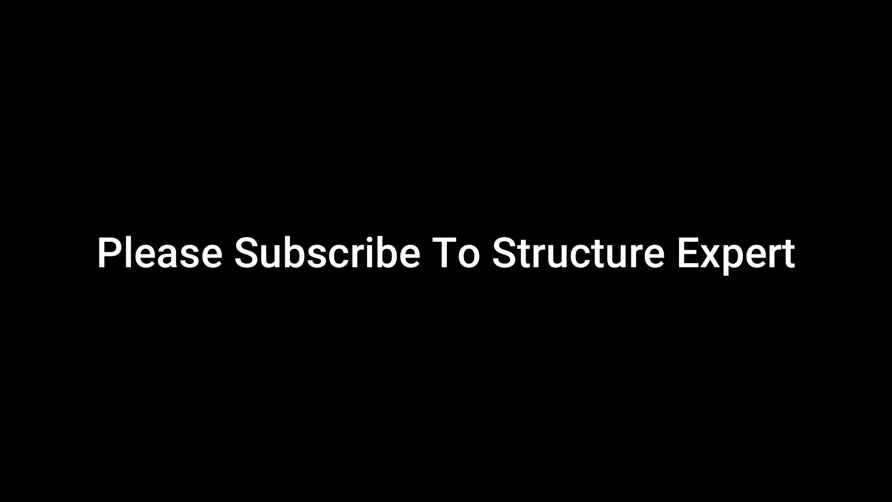